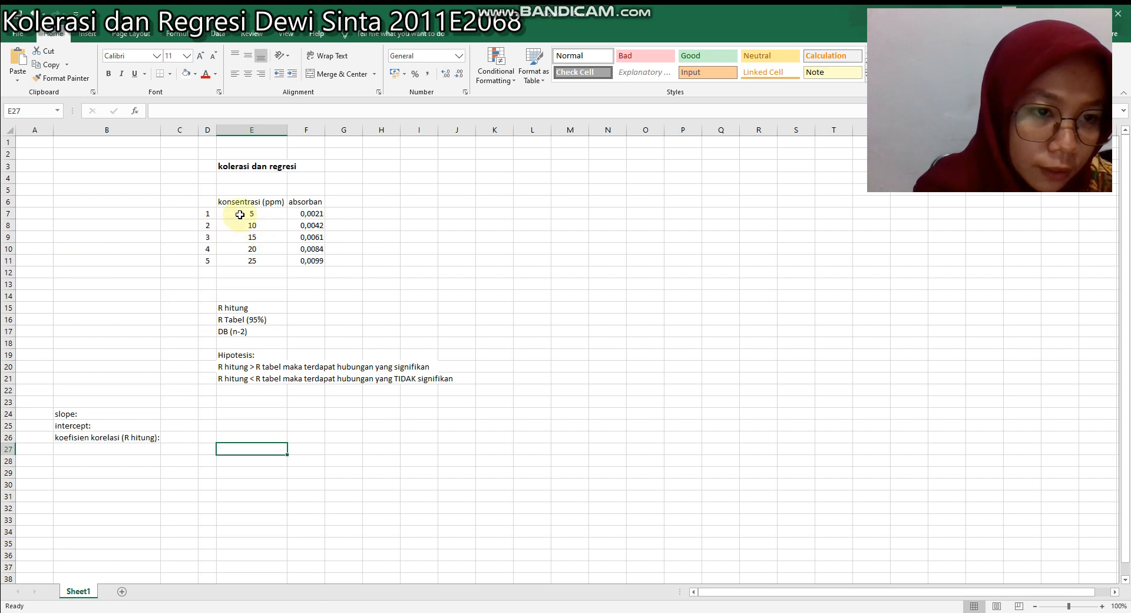
- Insert a plain Scatter chart from the konsentrasi and absorban data in E7:F11
{"action": "left_click_drag", "start_coordinate": [242, 214], "coordinate": [317, 259]}
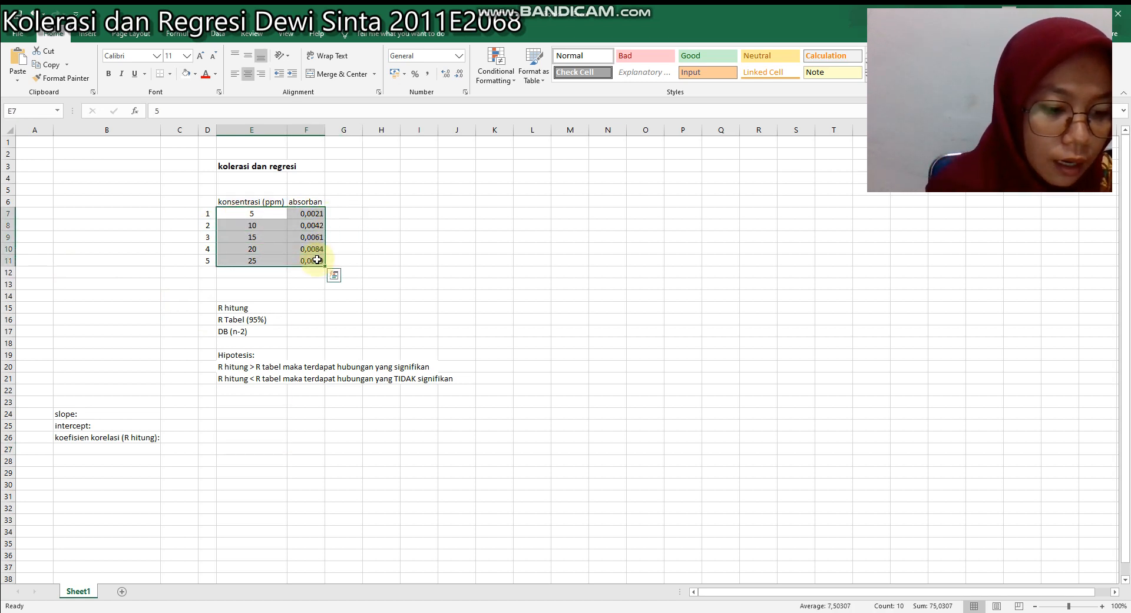
{"action": "left_click", "coordinate": [83, 35]}
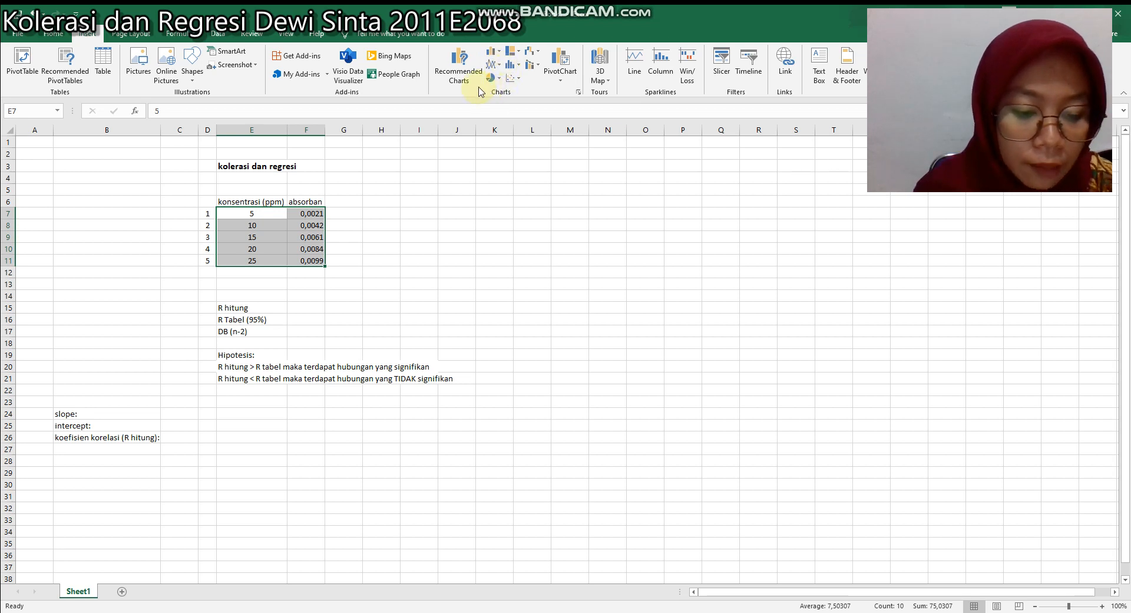
{"action": "left_click", "coordinate": [516, 78]}
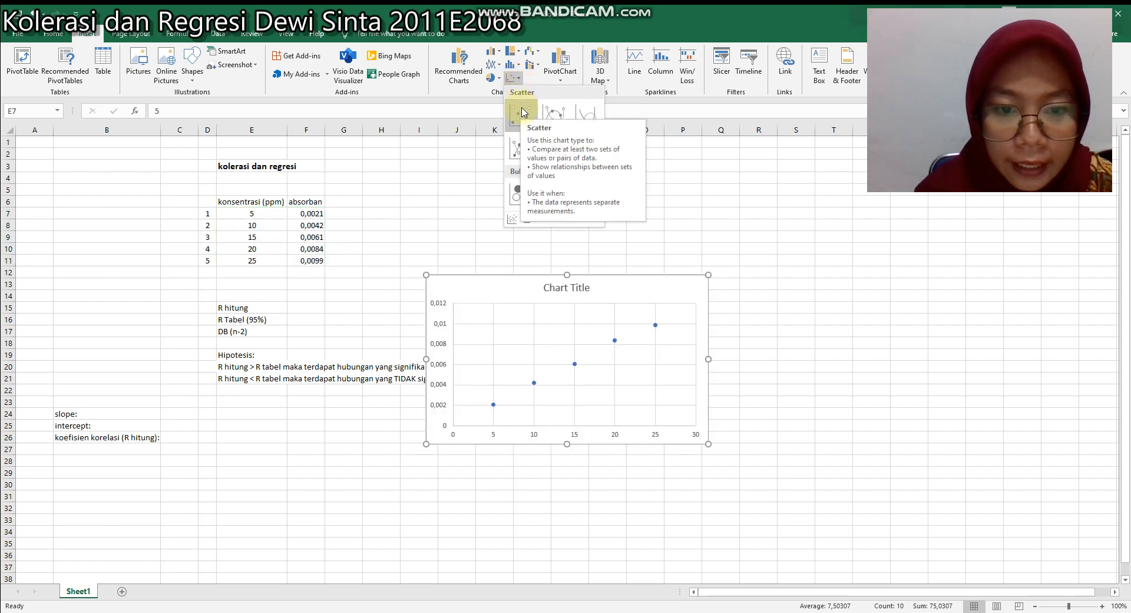
{"action": "left_click", "coordinate": [521, 113]}
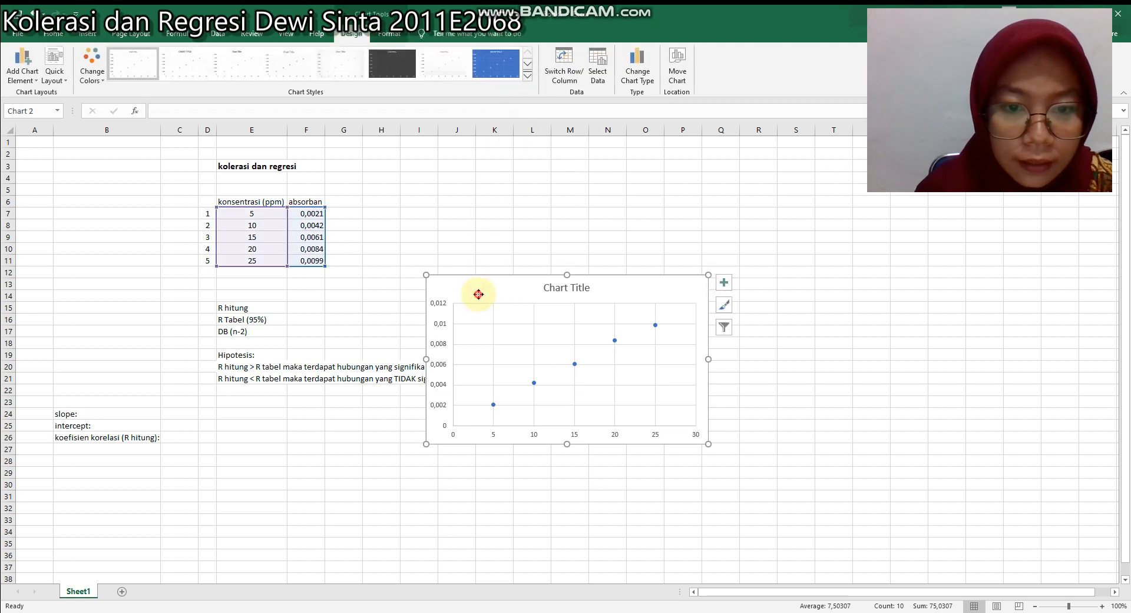
- Move the scatter chart up beside the data table and apply the quick layout with axis titles, linear trendline, equation and R²
{"action": "left_click_drag", "start_coordinate": [478, 292], "coordinate": [492, 187]}
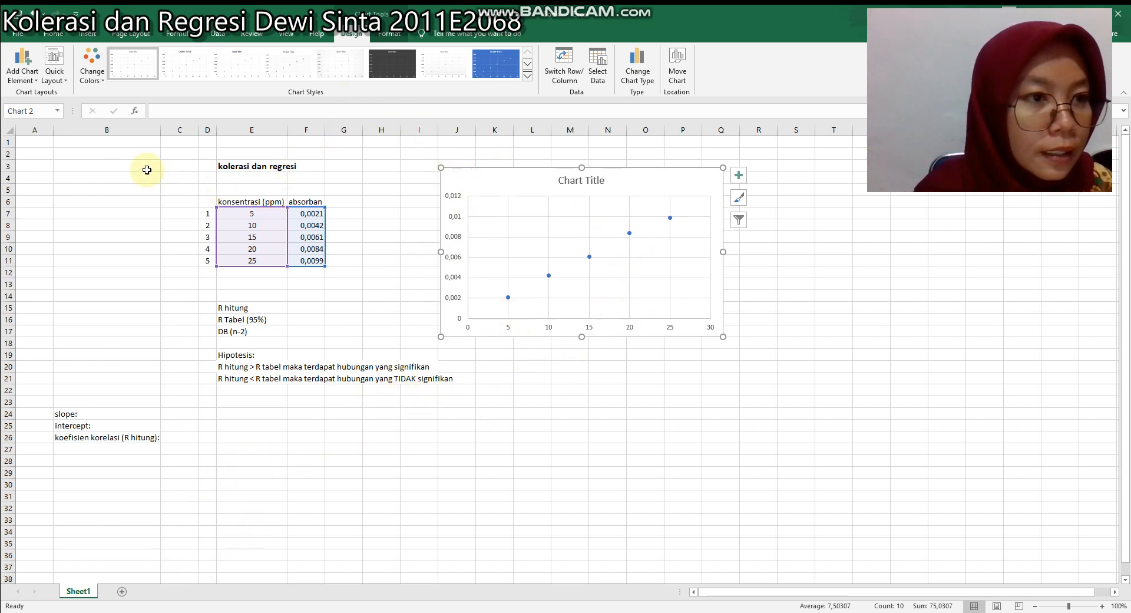
{"action": "left_click", "coordinate": [48, 75]}
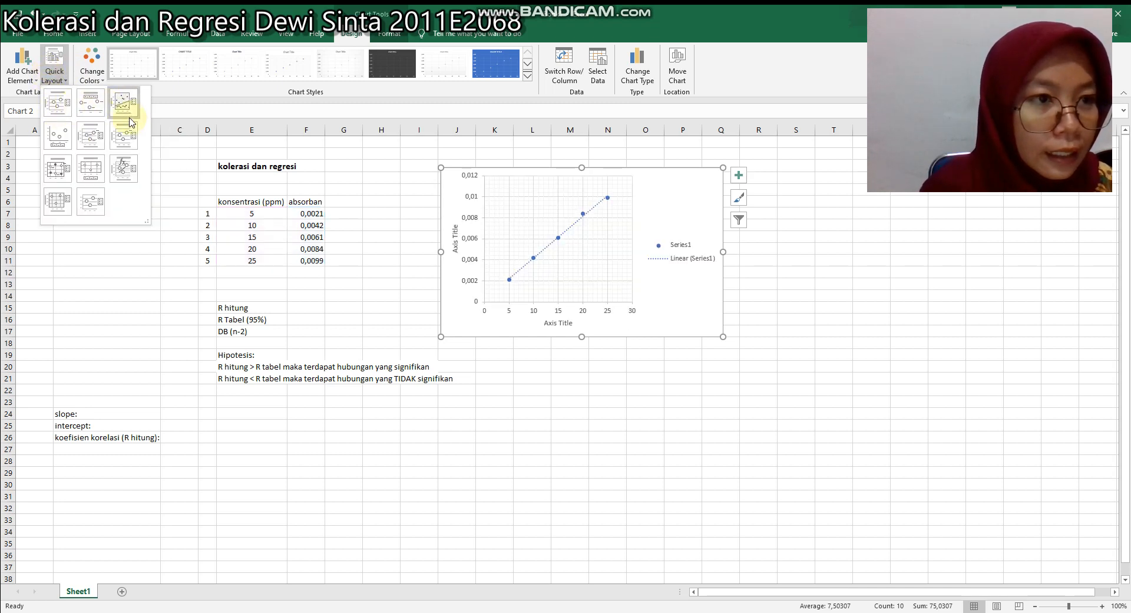
{"action": "left_click", "coordinate": [124, 170]}
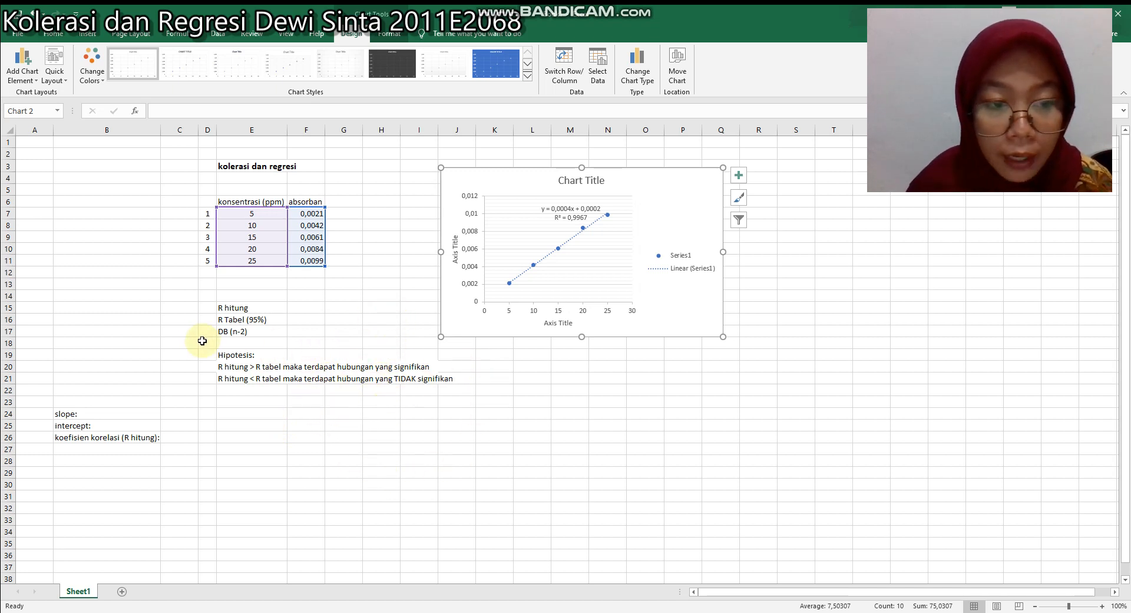
- Calculate R hitung in F15 with the formula =SQRT(0,9967), using the chart's R² value
{"action": "left_click", "coordinate": [248, 306]}
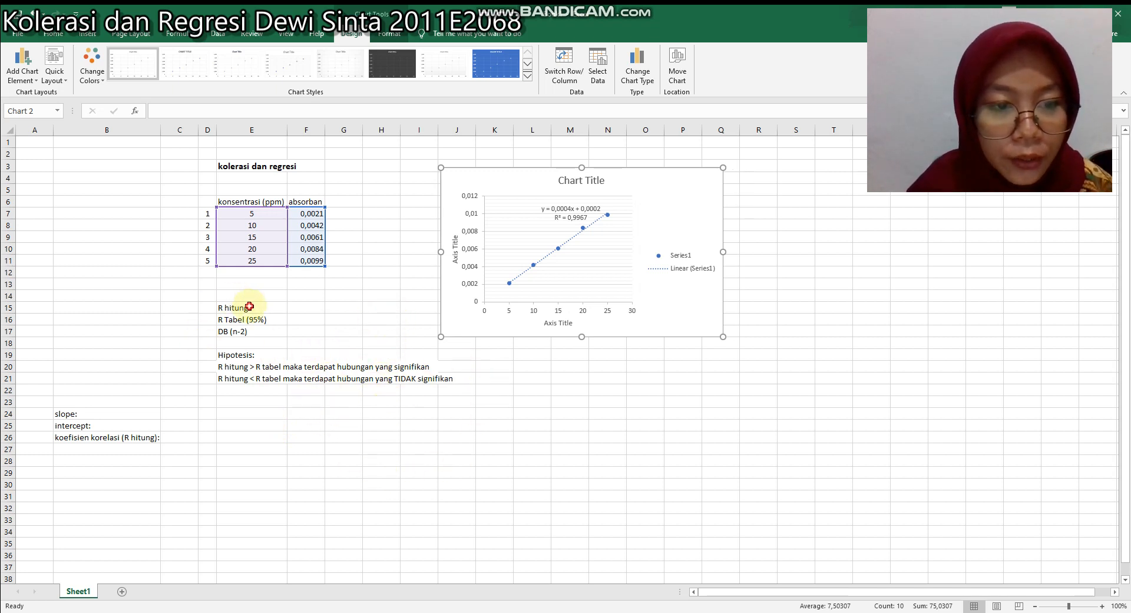
{"action": "left_click", "coordinate": [300, 308]}
{"action": "left_click", "coordinate": [306, 321]}
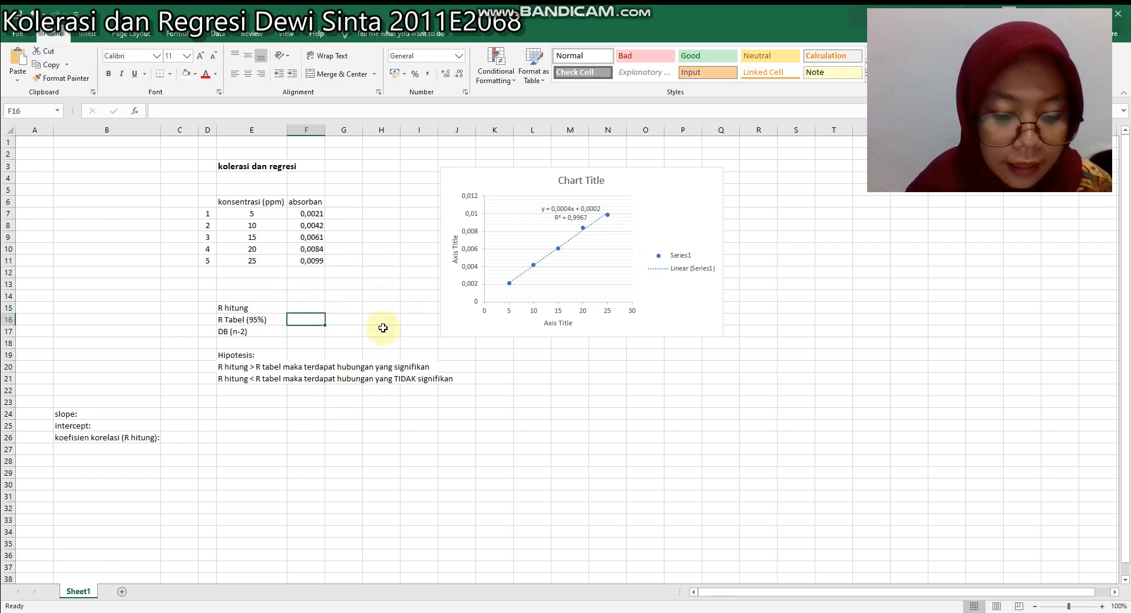
{"action": "left_click", "coordinate": [310, 296]}
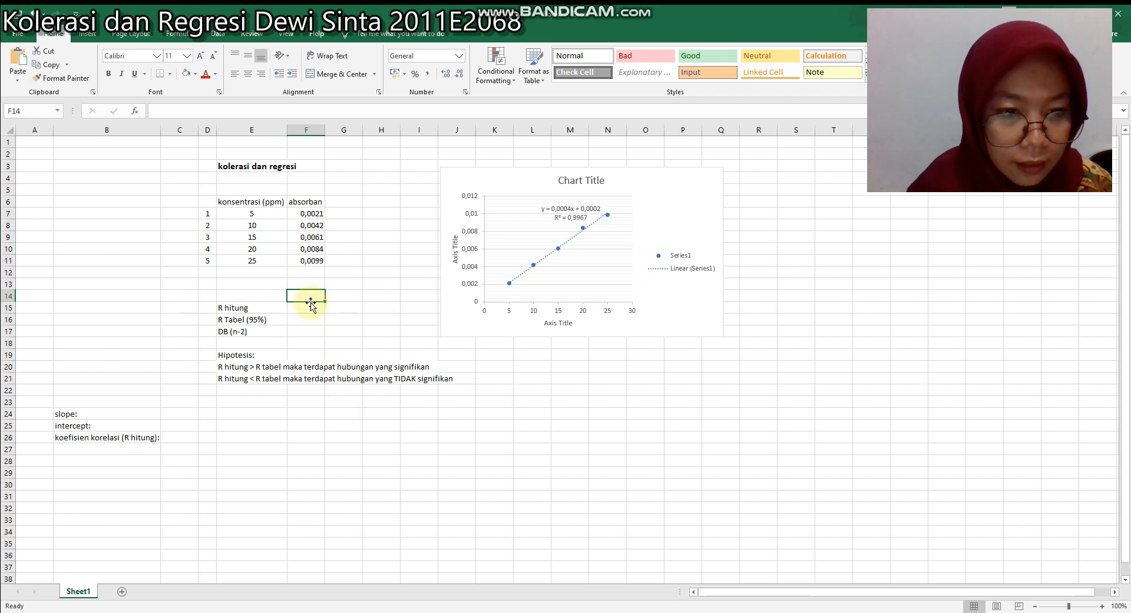
{"action": "left_click", "coordinate": [311, 304]}
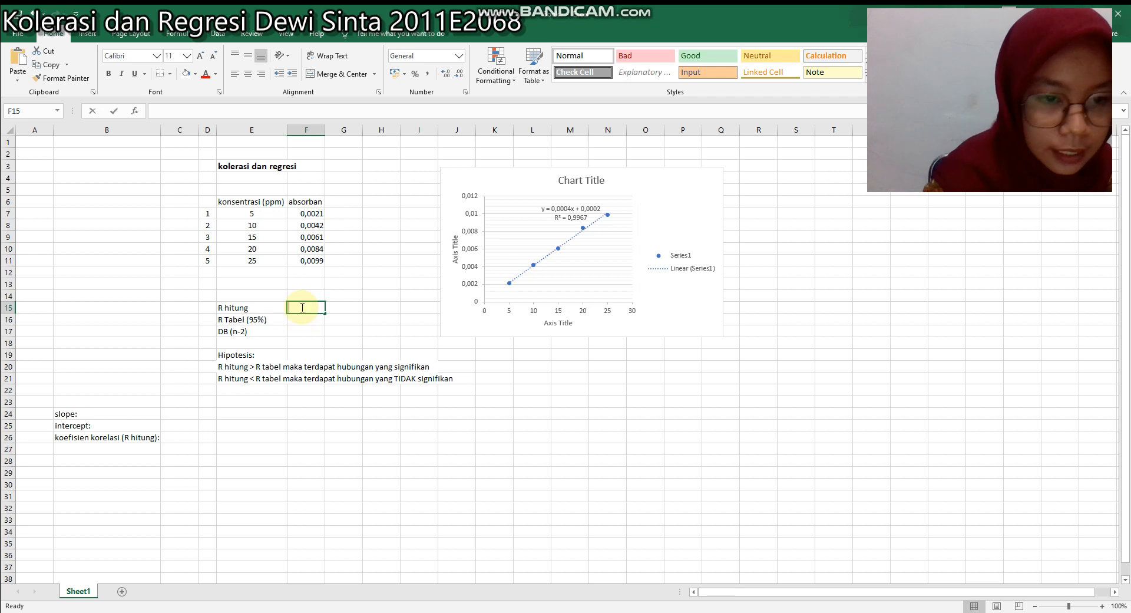
{"action": "type", "text": "="}
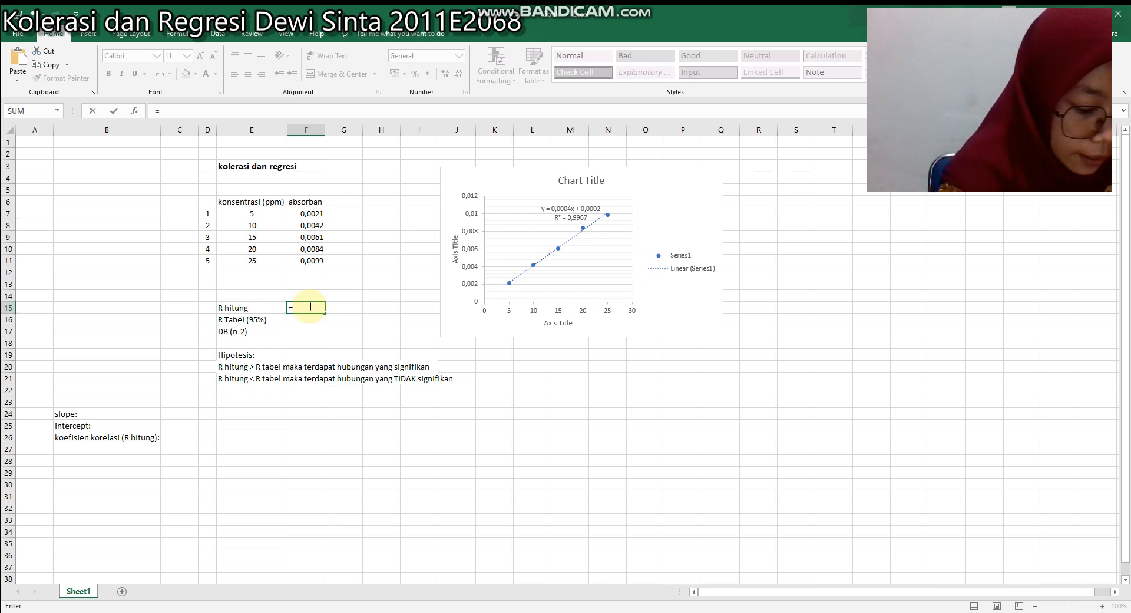
{"action": "type", "text": "S"}
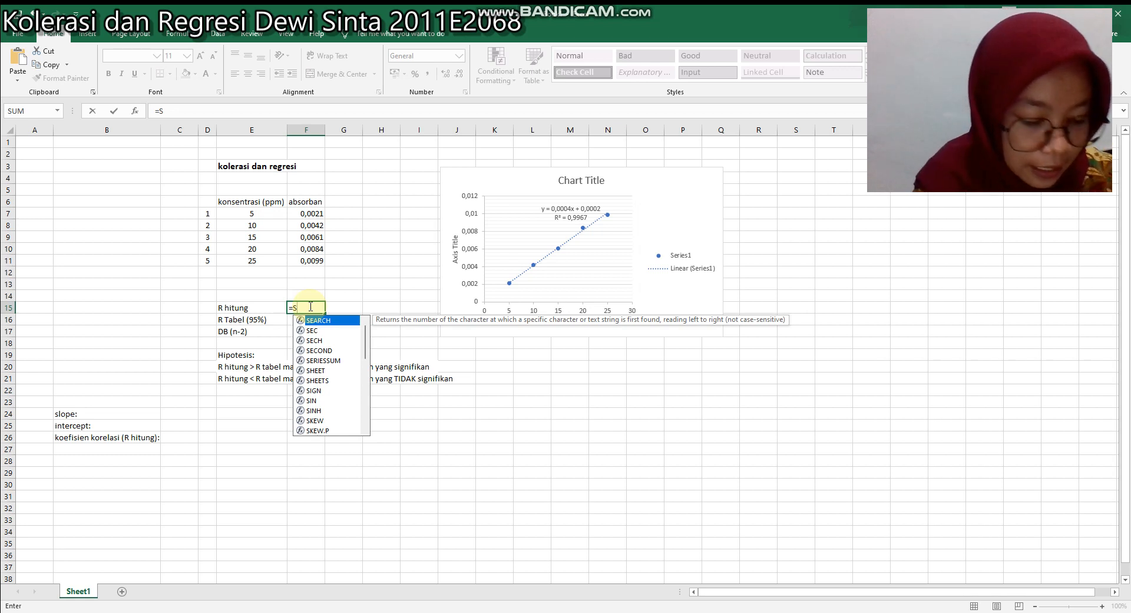
{"action": "type", "text": "QRT"}
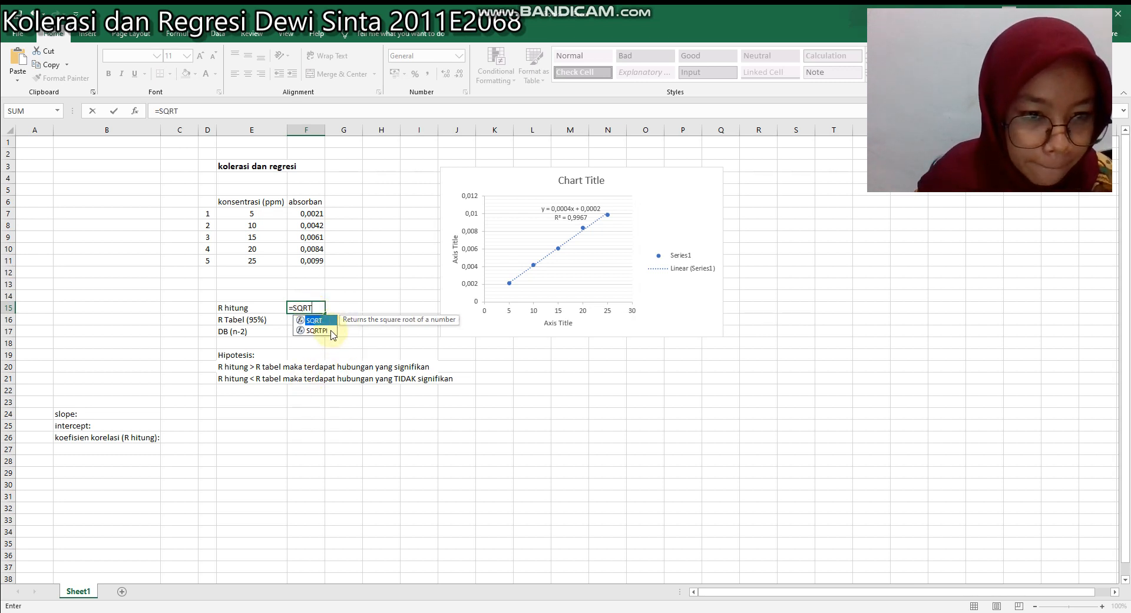
{"action": "double_click", "coordinate": [330, 324]}
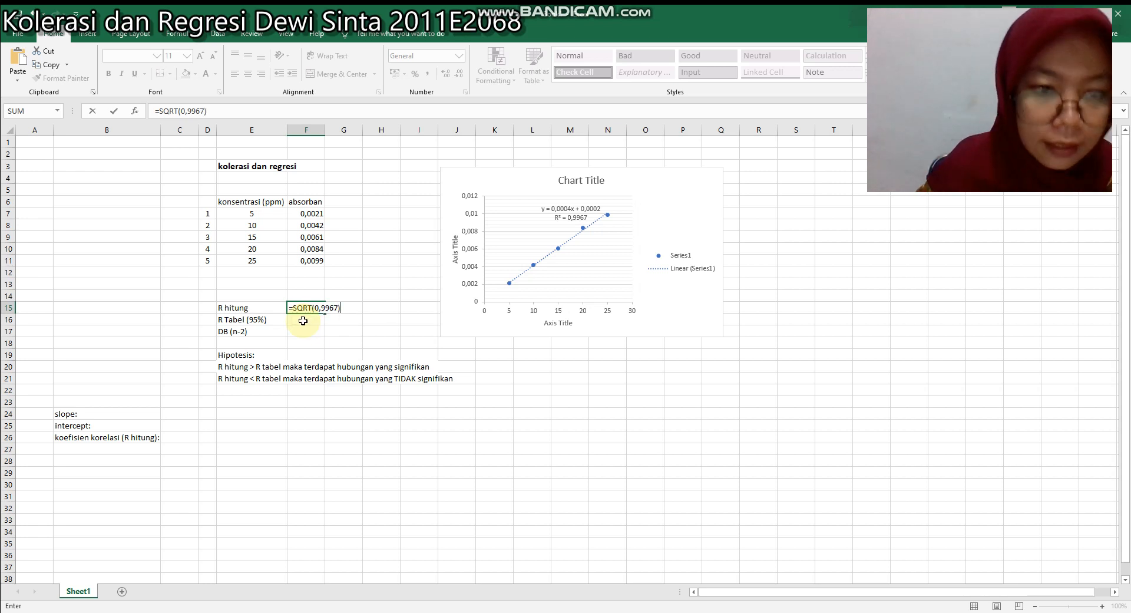
{"action": "key", "text": "Return"}
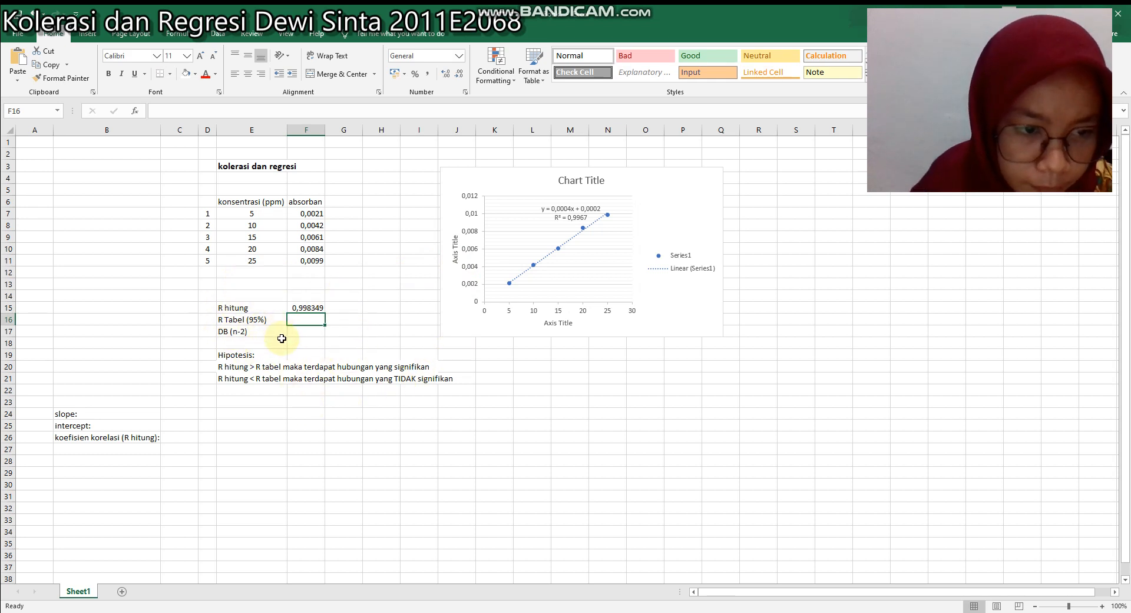
- Enter 3 for DB (n-2) in F17 and 0,878 for R Tabel (95%) in F16
{"action": "left_click", "coordinate": [299, 341]}
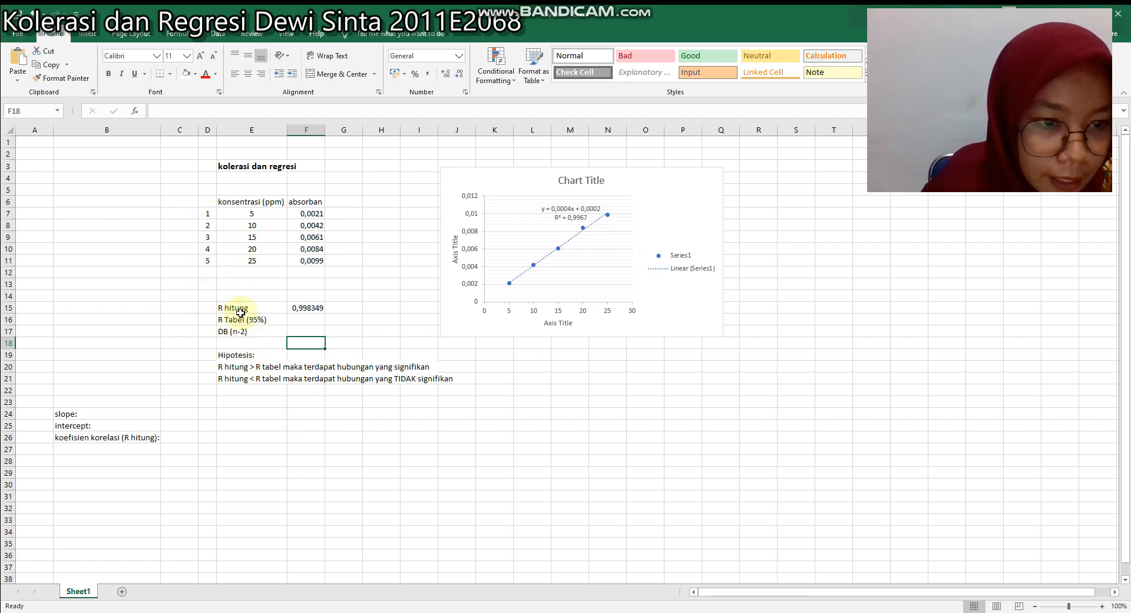
{"action": "left_click", "coordinate": [314, 332]}
{"action": "type", "text": "3"}
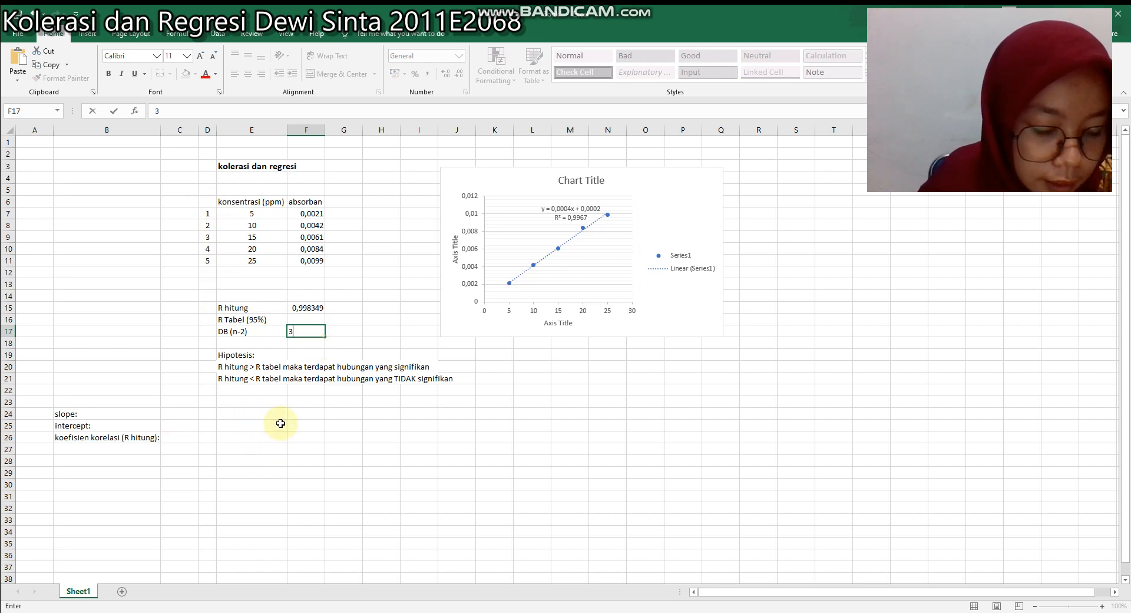
{"action": "left_click", "coordinate": [306, 319]}
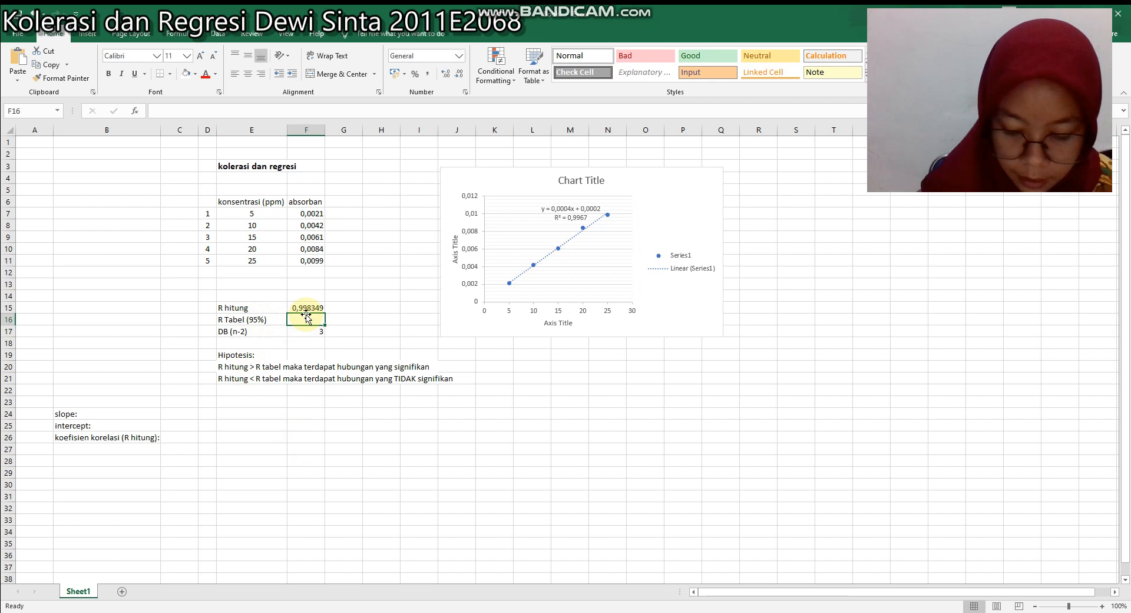
{"action": "type", "text": "0,878"}
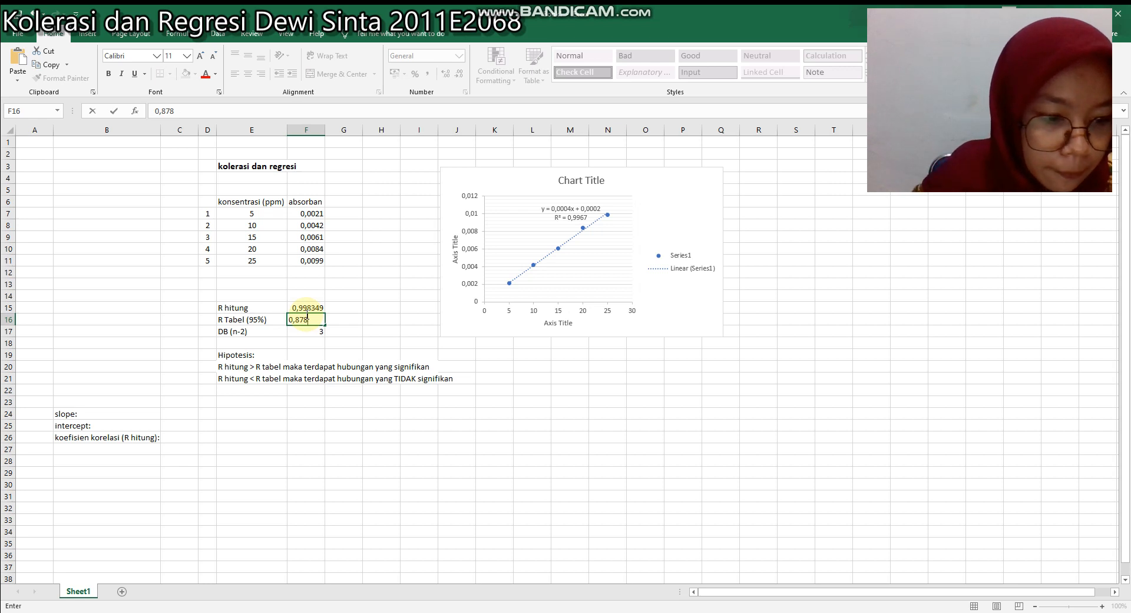
{"action": "left_click", "coordinate": [308, 397]}
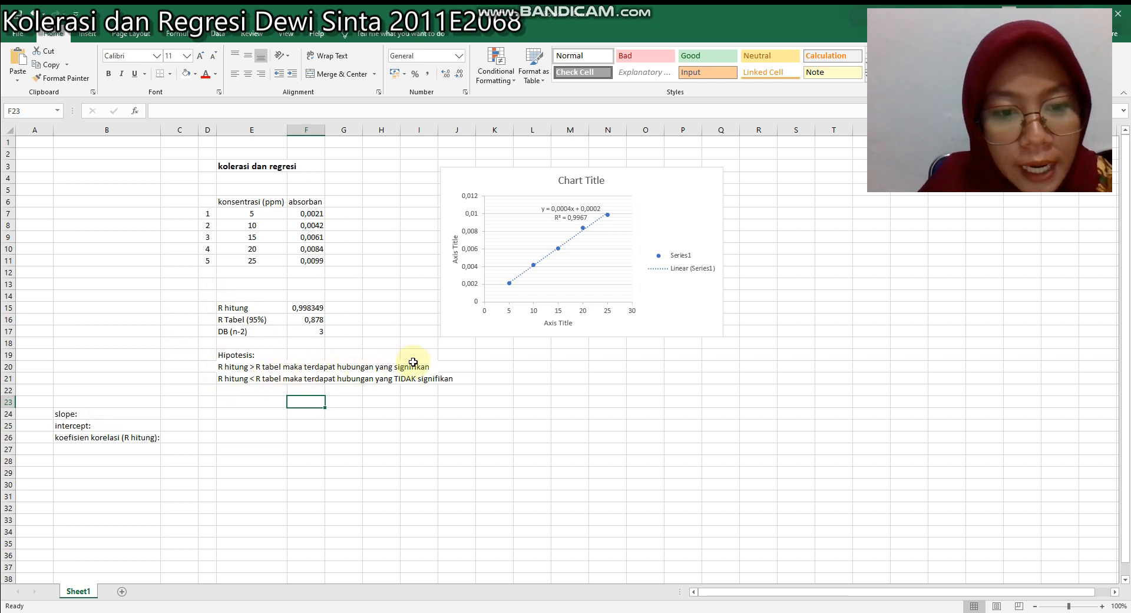
- Delete the "R hitung < R tabel" hypothesis text from E21
{"action": "left_click", "coordinate": [228, 379]}
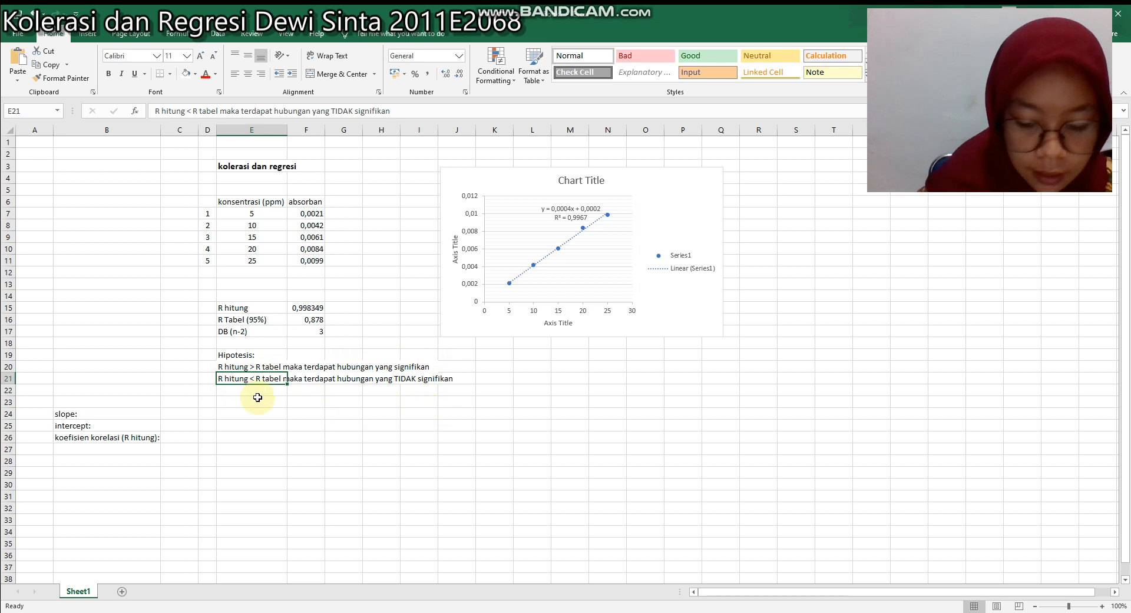
{"action": "key", "text": "BackSpace"}
{"action": "left_click", "coordinate": [236, 424]}
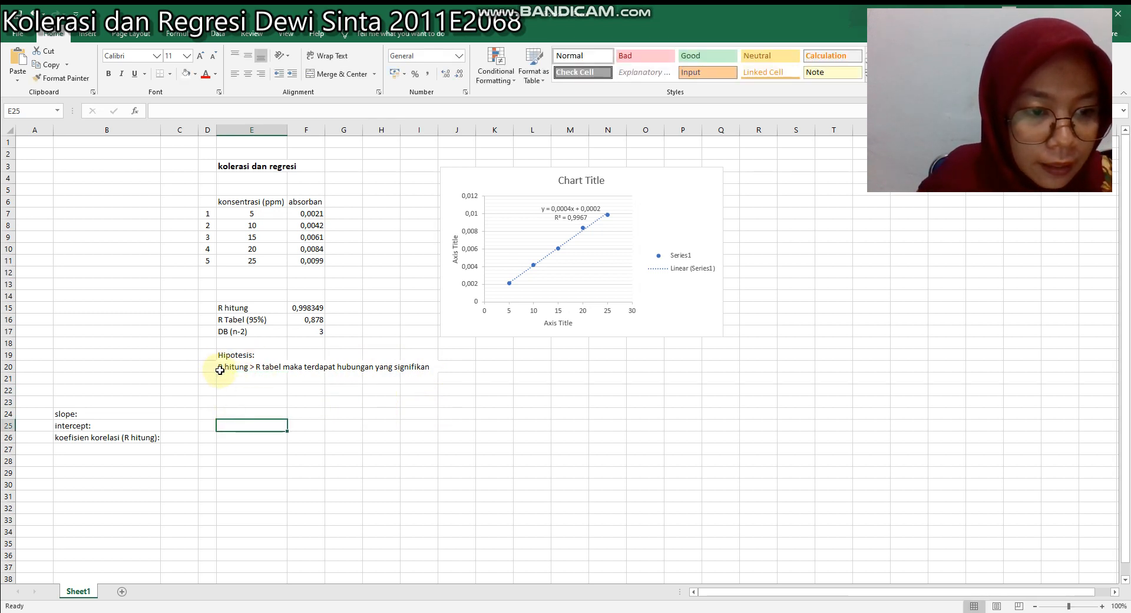
- Highlight the remaining hypothesis "R hitung > R tabel" in E20:I20 with a green fill
{"action": "left_click_drag", "start_coordinate": [222, 366], "coordinate": [427, 366]}
{"action": "left_click", "coordinate": [195, 74]}
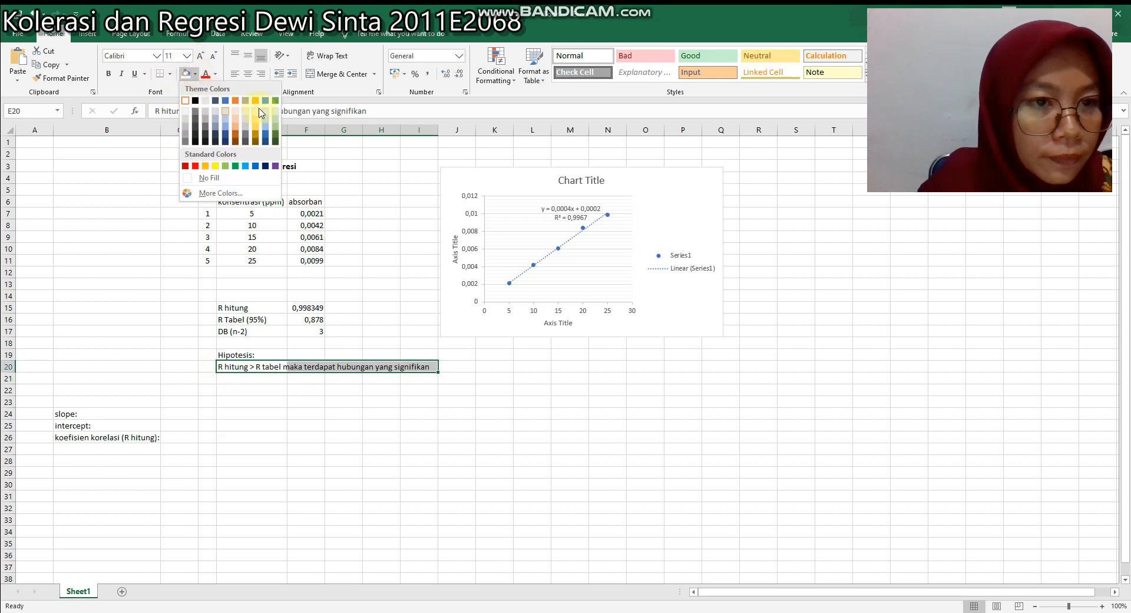
{"action": "left_click", "coordinate": [275, 100]}
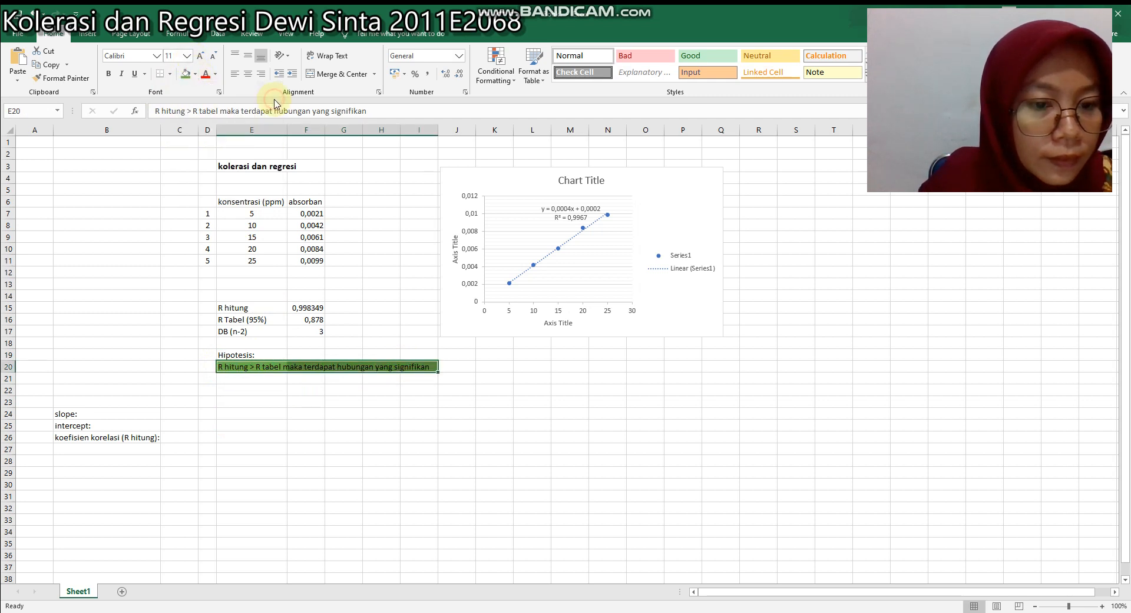
{"action": "left_click", "coordinate": [298, 437]}
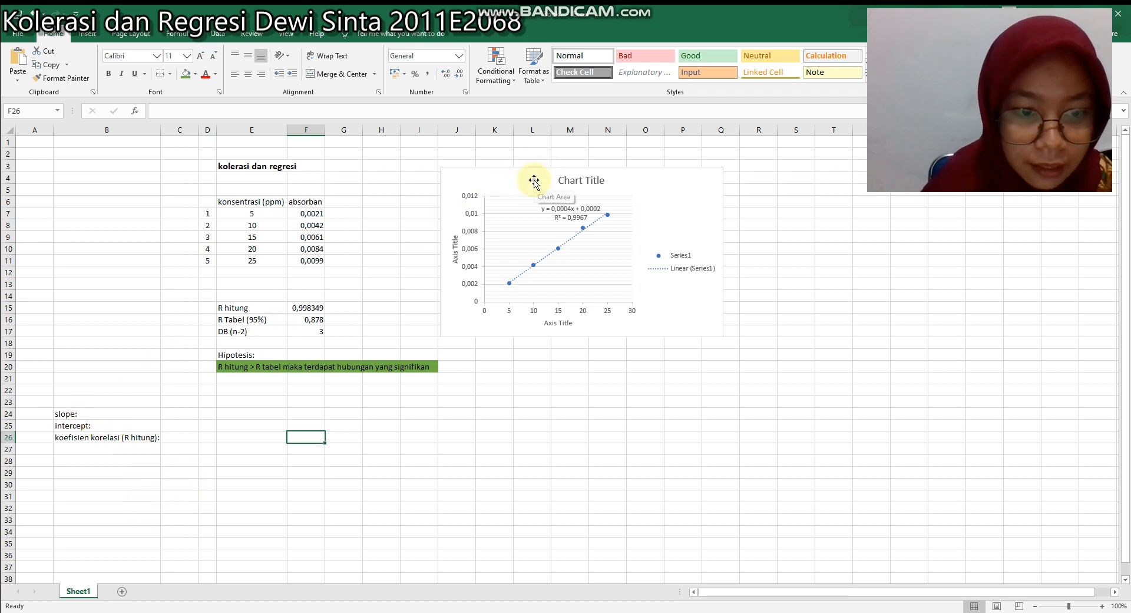
- Calculate the slope in C24 with =SLOPE(F7:F11;E7:E11), using absorban as y and konsentrasi as x
{"action": "left_click", "coordinate": [93, 413]}
{"action": "left_click", "coordinate": [180, 412]}
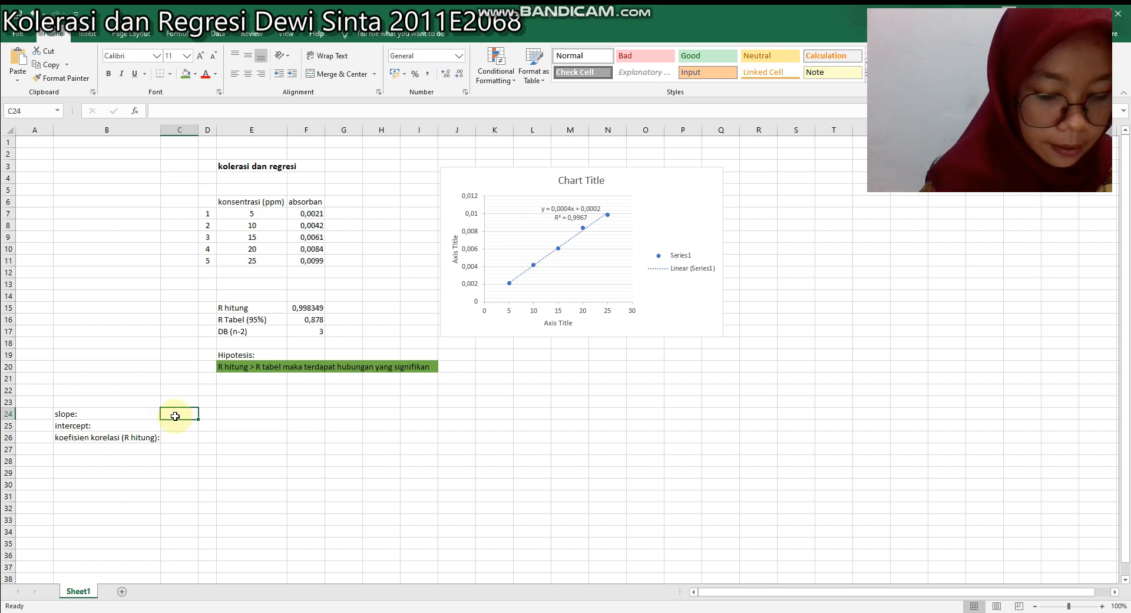
{"action": "type", "text": "="}
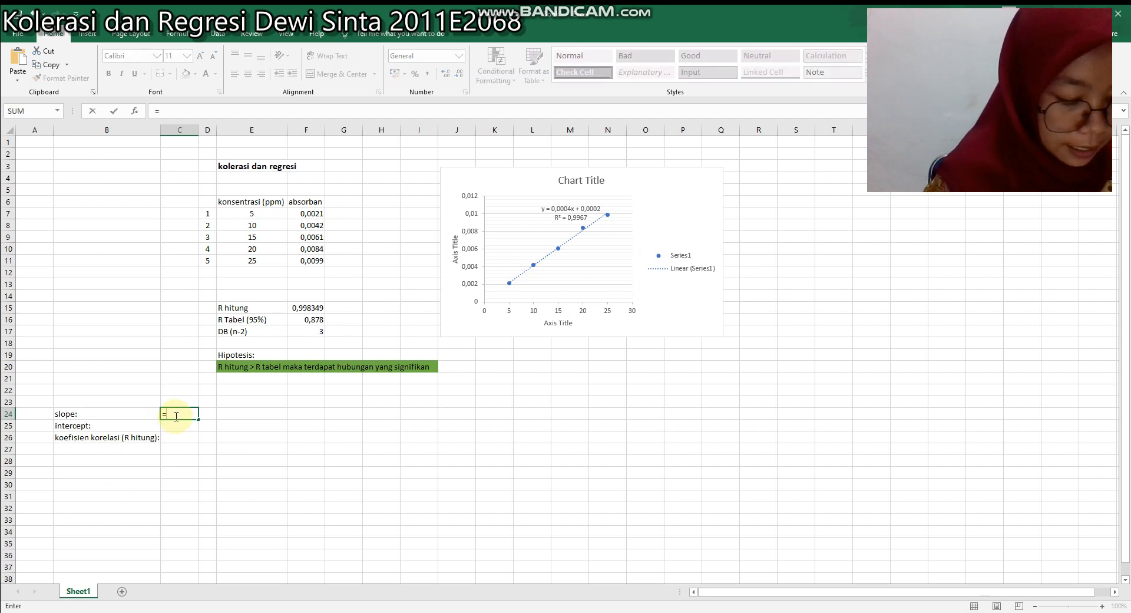
{"action": "type", "text": "SLOP"}
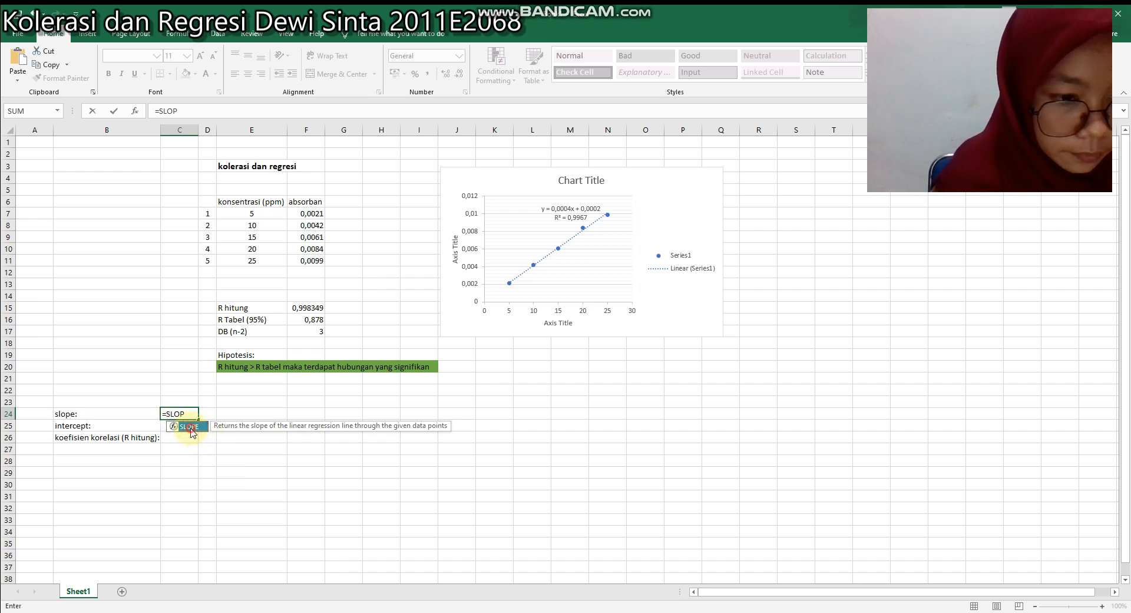
{"action": "double_click", "coordinate": [192, 433]}
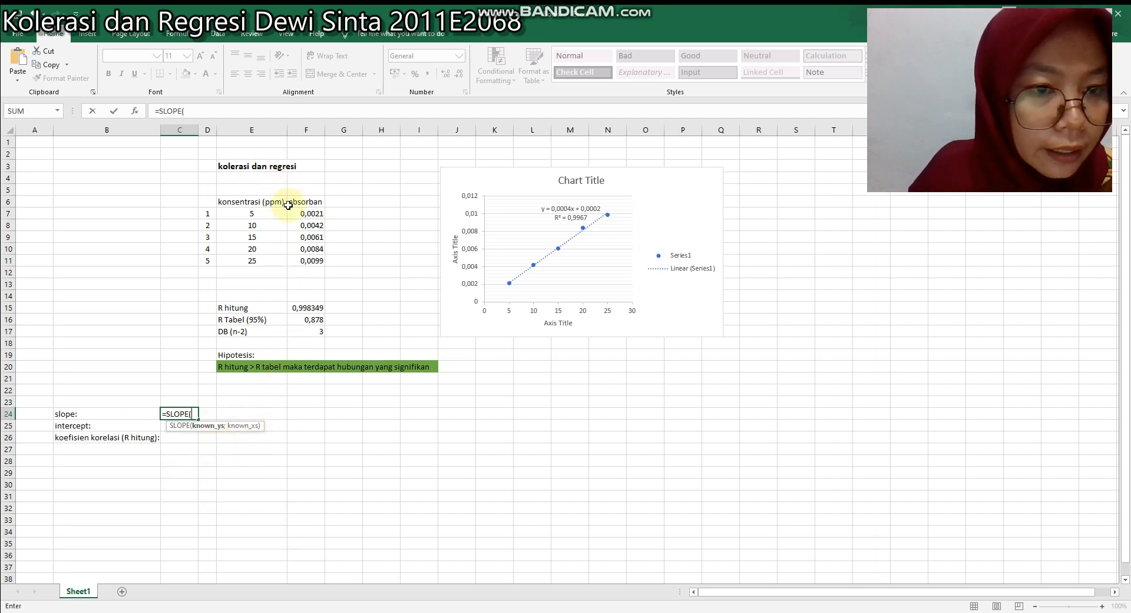
{"action": "left_click_drag", "start_coordinate": [294, 214], "coordinate": [309, 261]}
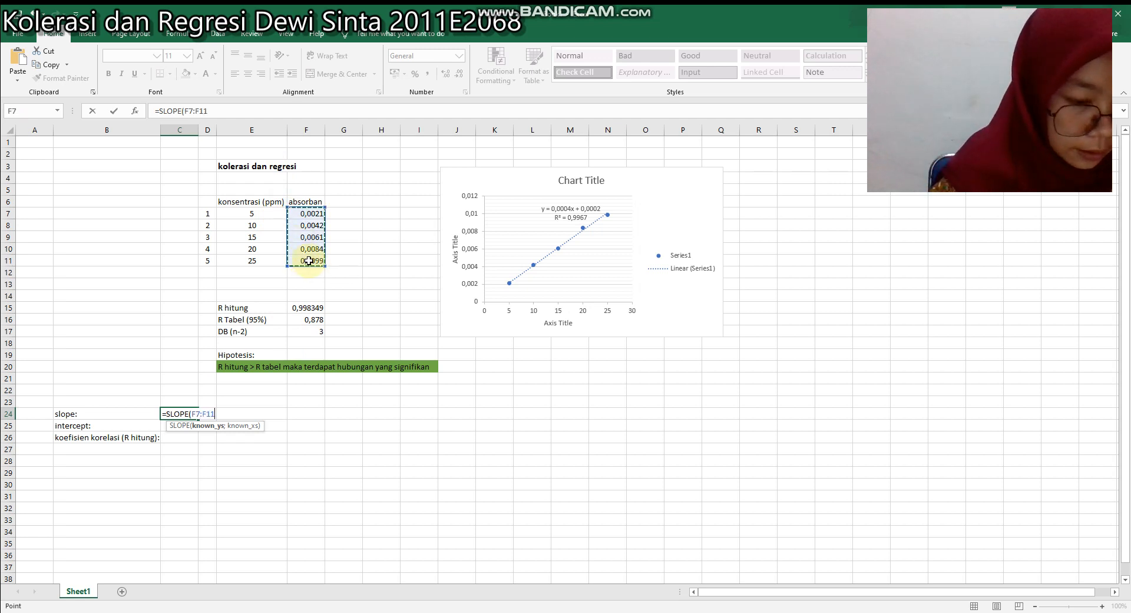
{"action": "key", "text": "shift"}
{"action": "type", "text": ";"}
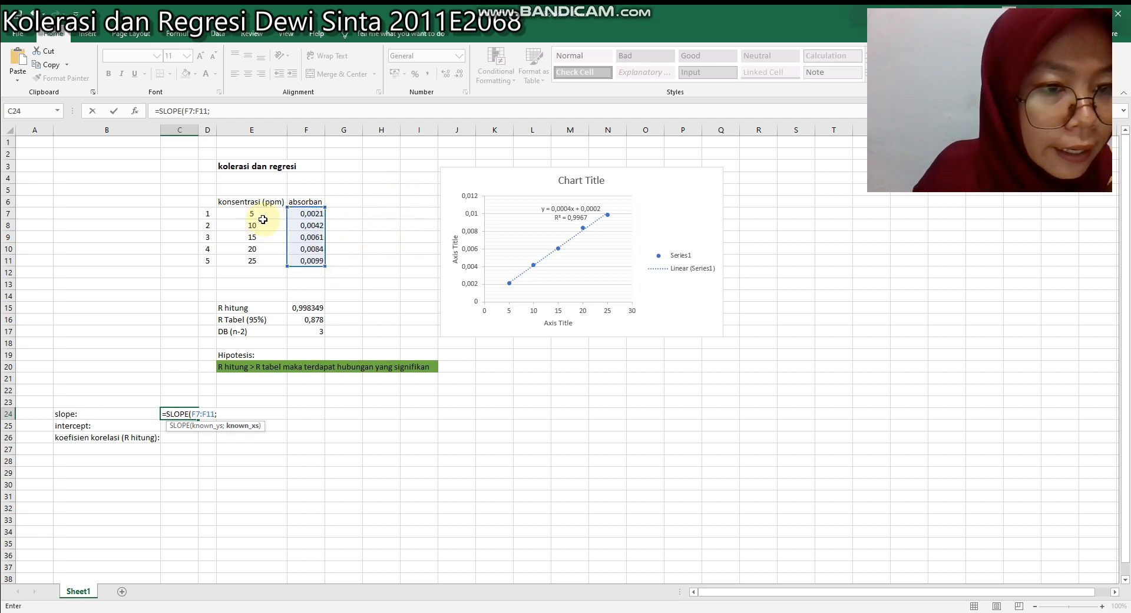
{"action": "left_click_drag", "start_coordinate": [263, 219], "coordinate": [268, 260]}
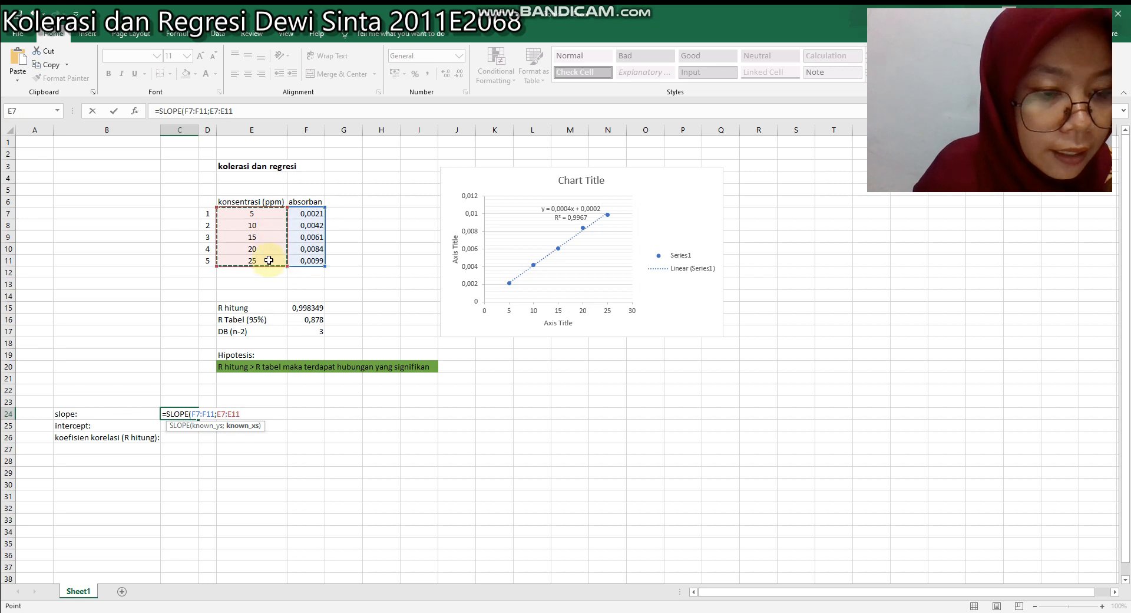
{"action": "type", "text": ")"}
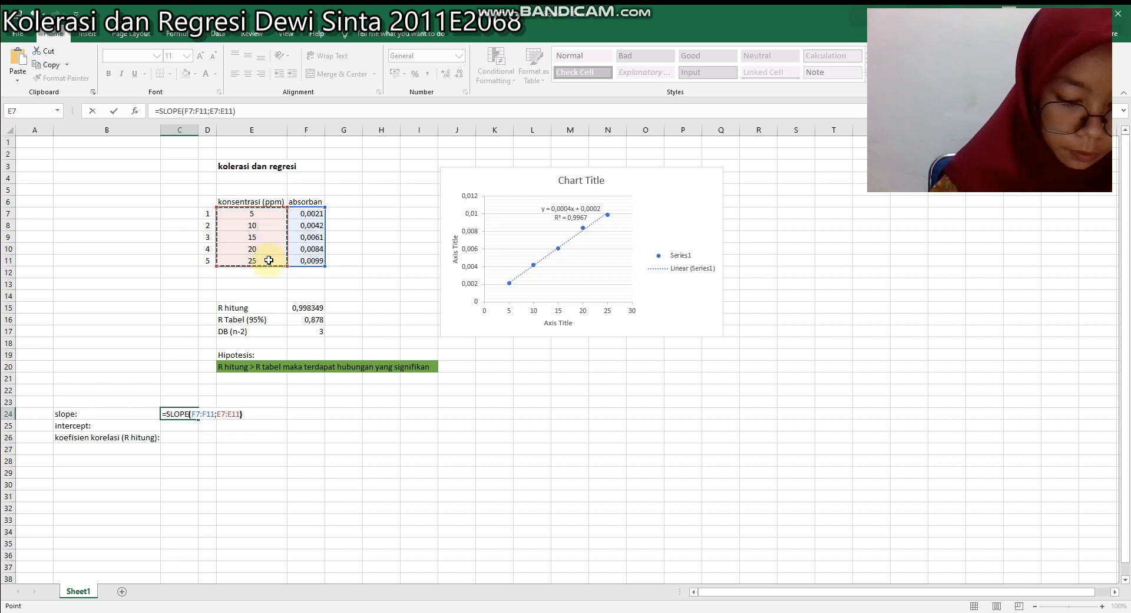
{"action": "key", "text": "Return"}
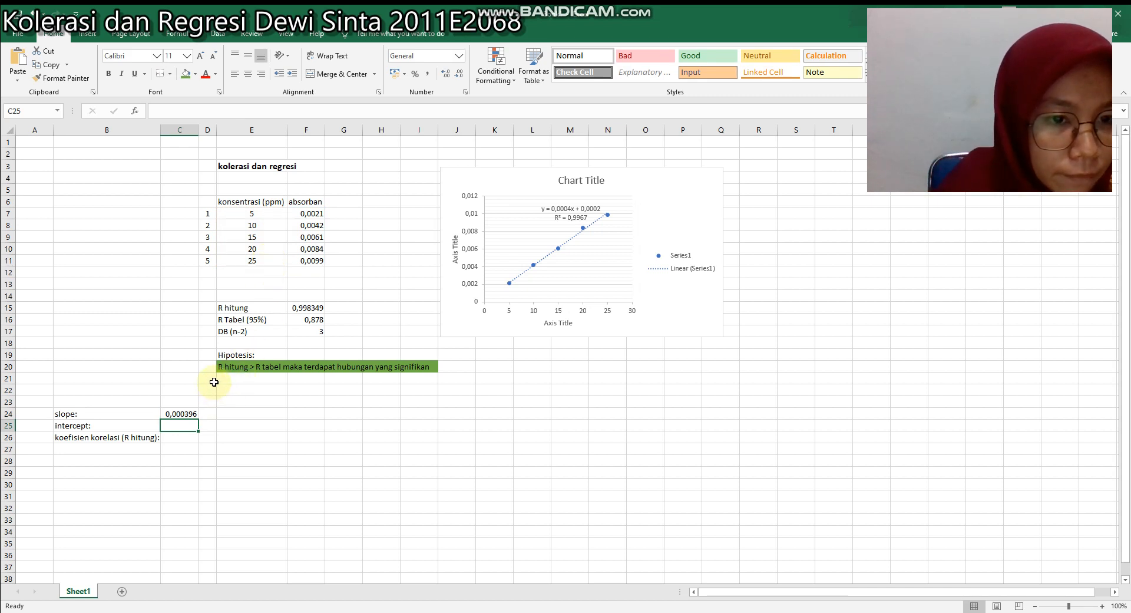
- Clear C24 and rebuild the slope formula as =SLOPE(F7:F11;E7:E11), with absorban as known y's and konsentrasi as known x's
{"action": "left_click", "coordinate": [188, 414]}
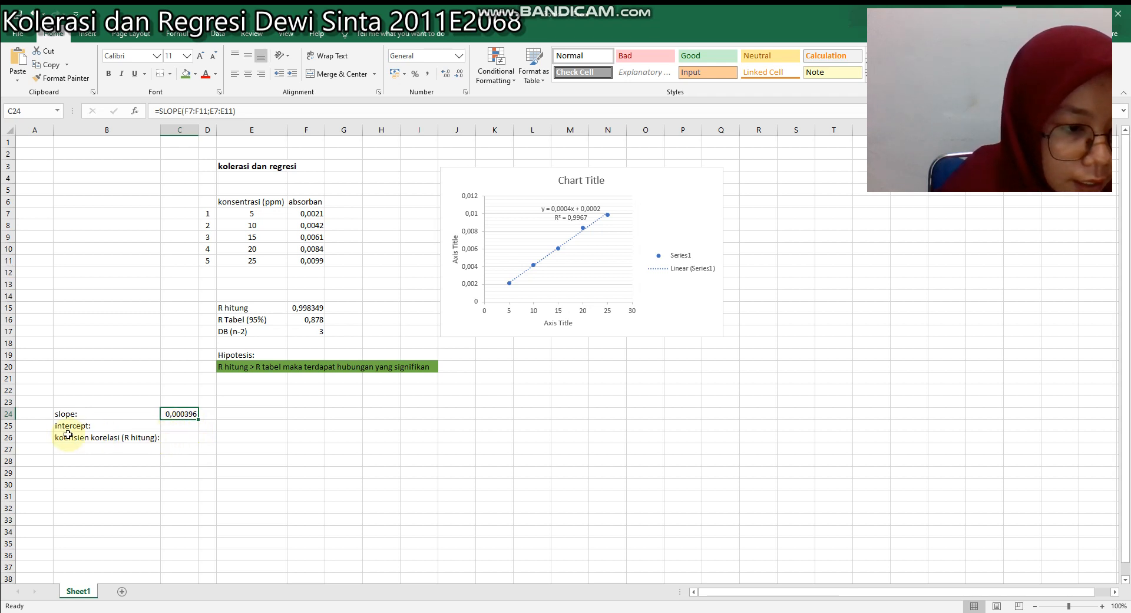
{"action": "left_click", "coordinate": [182, 426]}
{"action": "left_click", "coordinate": [181, 412]}
{"action": "key", "text": "BackSpace"}
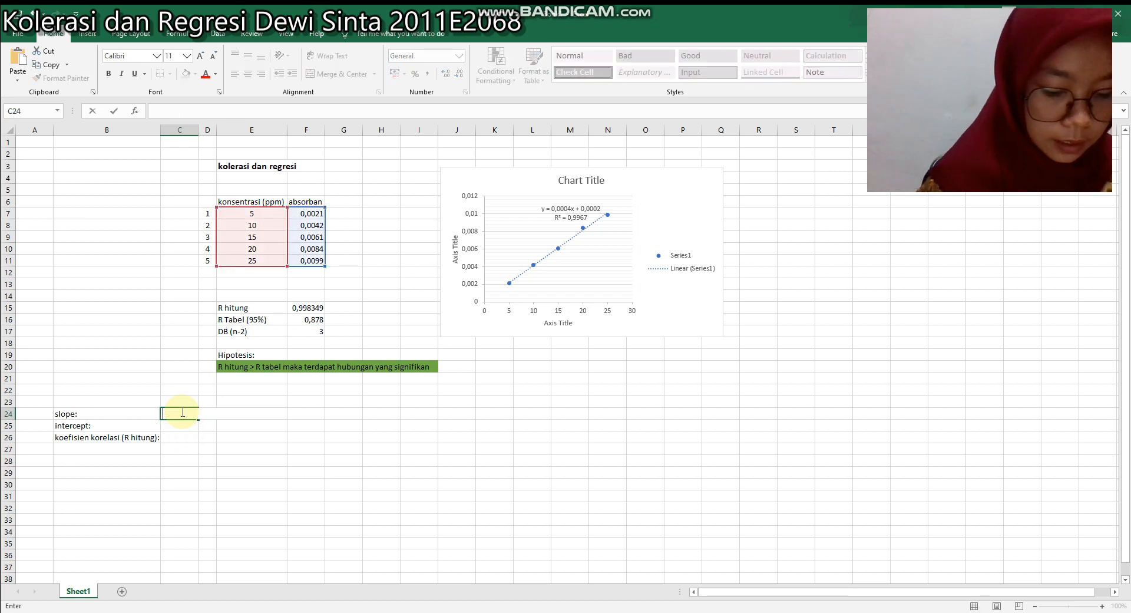
{"action": "type", "text": "="}
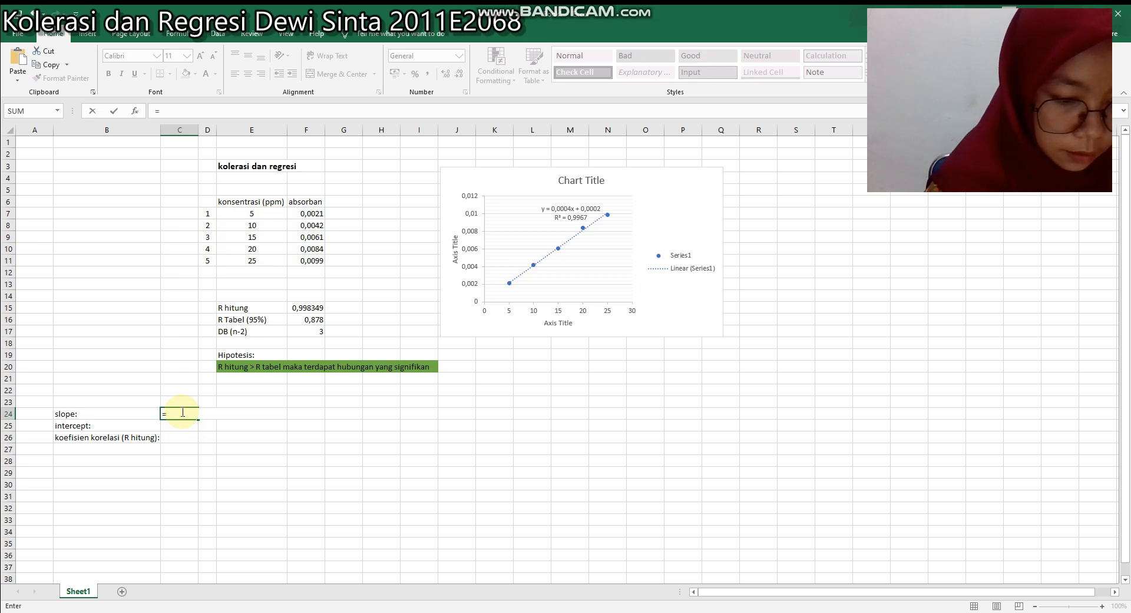
{"action": "type", "text": "SL"}
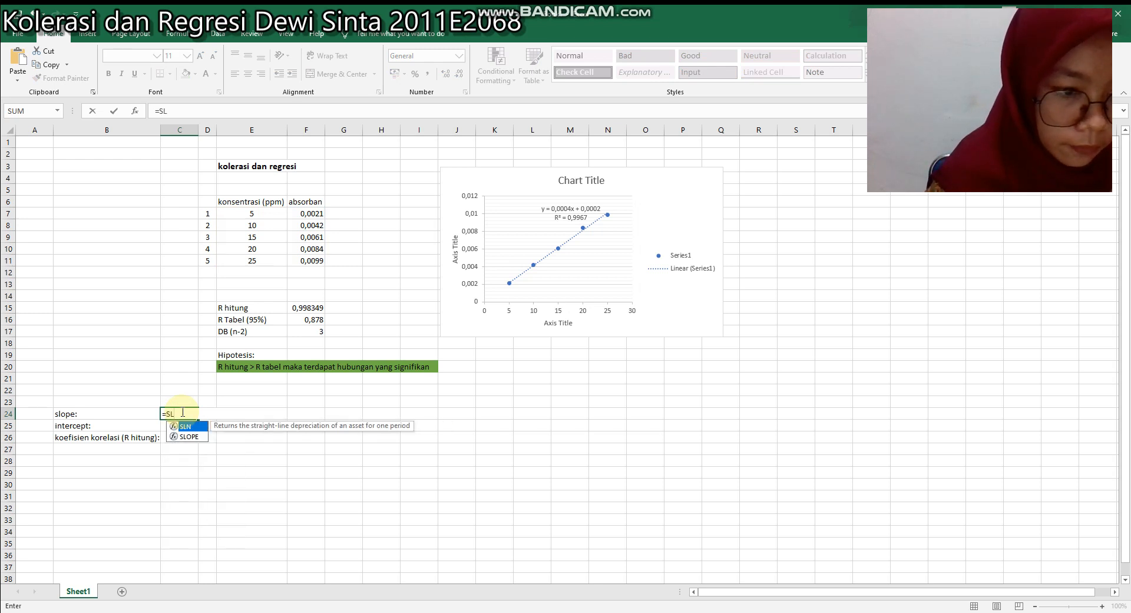
{"action": "type", "text": "O"}
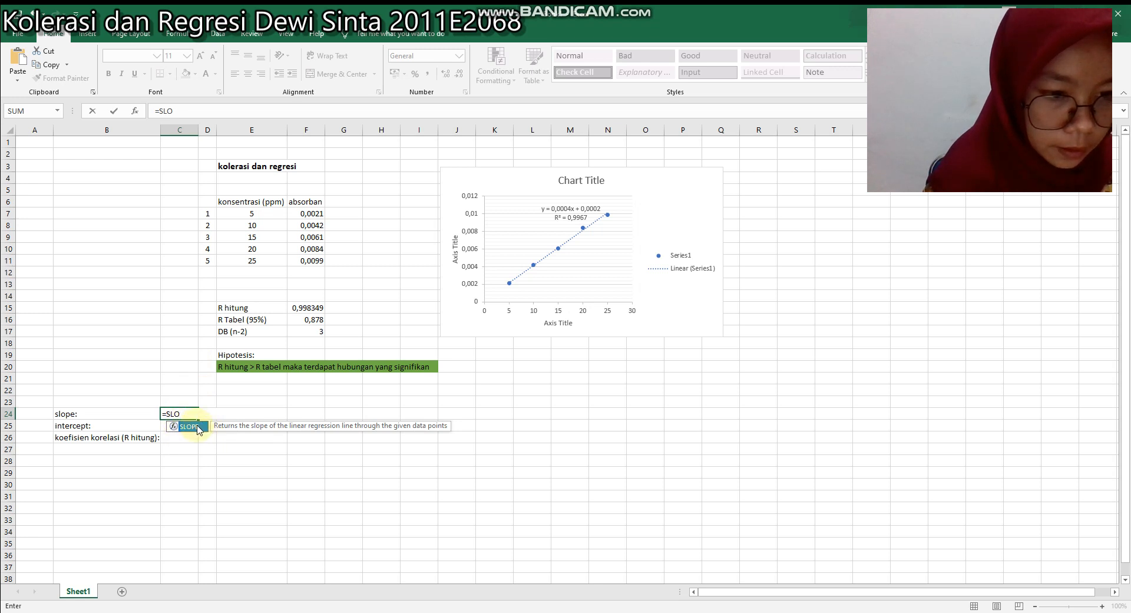
{"action": "double_click", "coordinate": [190, 426]}
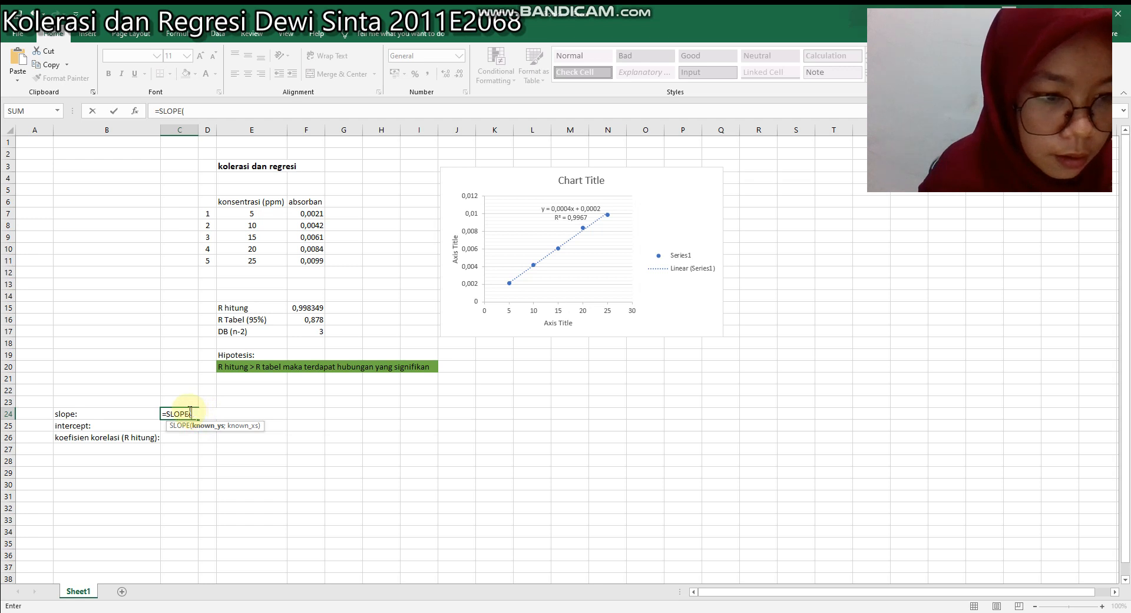
{"action": "left_click", "coordinate": [310, 212]}
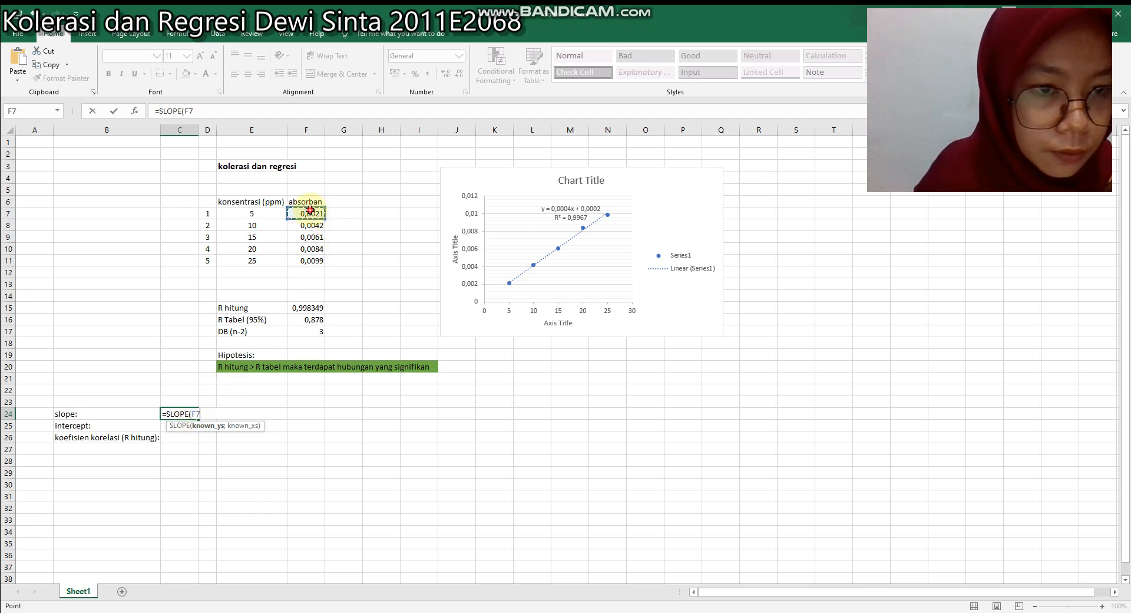
{"action": "left_click_drag", "start_coordinate": [309, 210], "coordinate": [308, 261]}
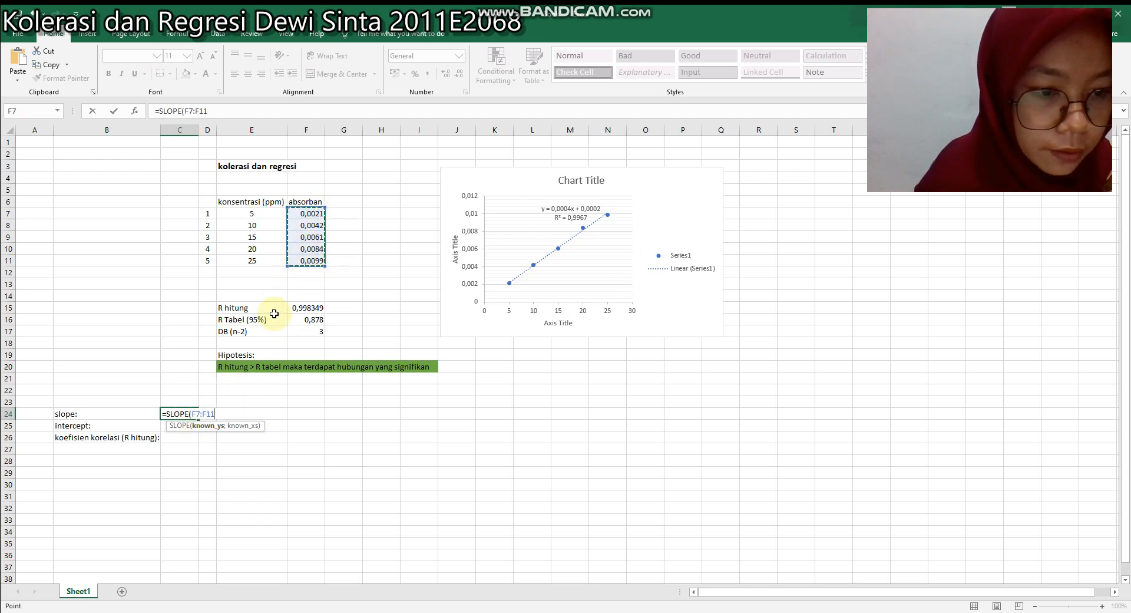
{"action": "type", "text": ";"}
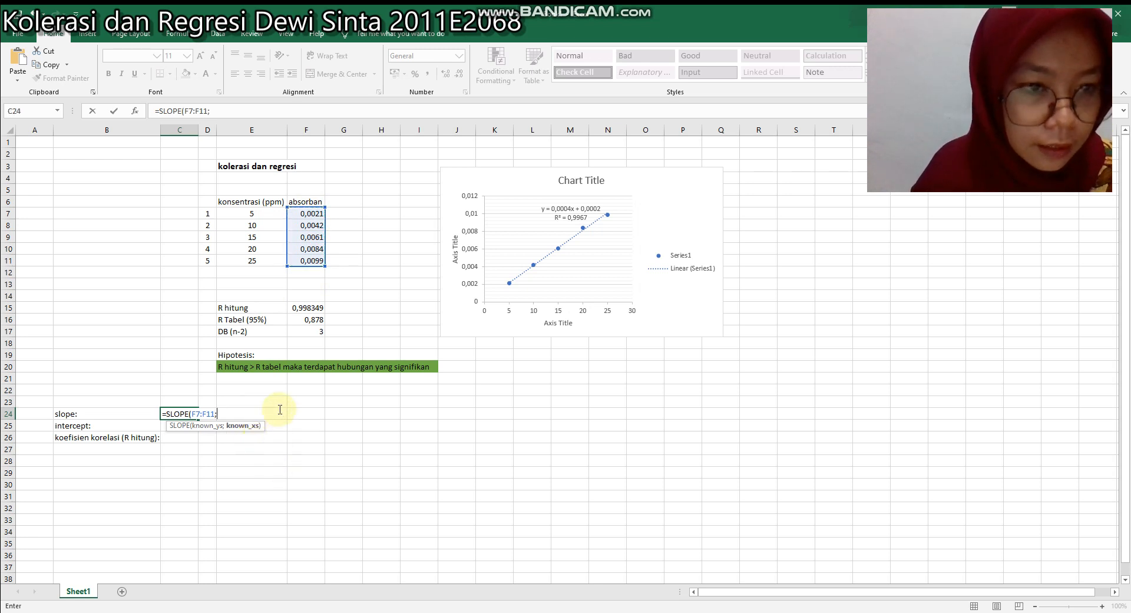
{"action": "left_click_drag", "start_coordinate": [258, 214], "coordinate": [255, 259]}
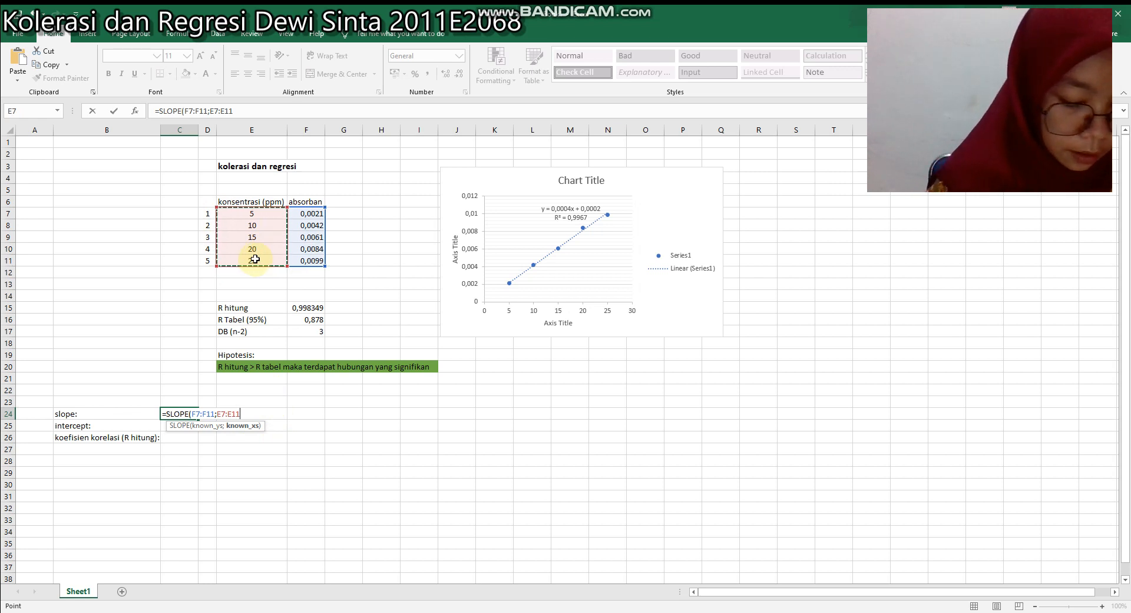
{"action": "type", "text": "0"}
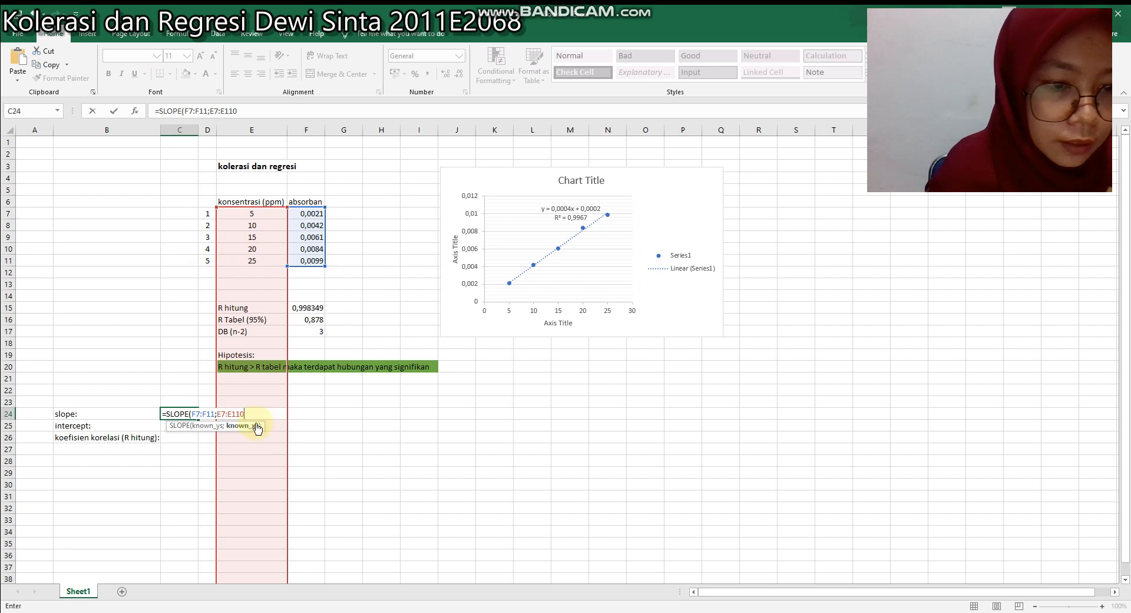
{"action": "key", "text": "BackSpace"}
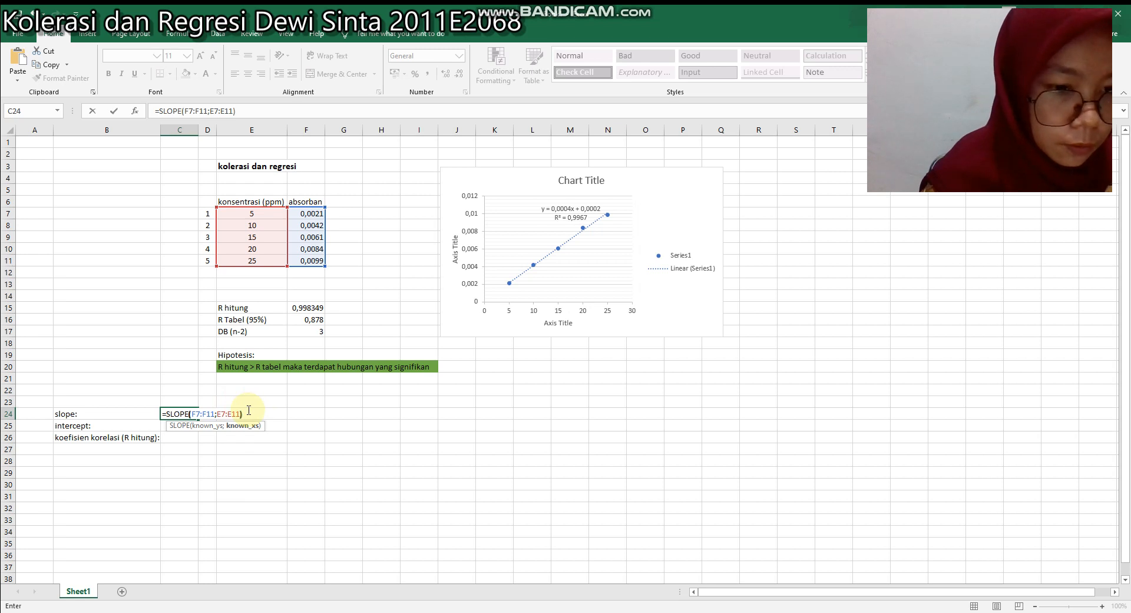
{"action": "key", "text": "Return"}
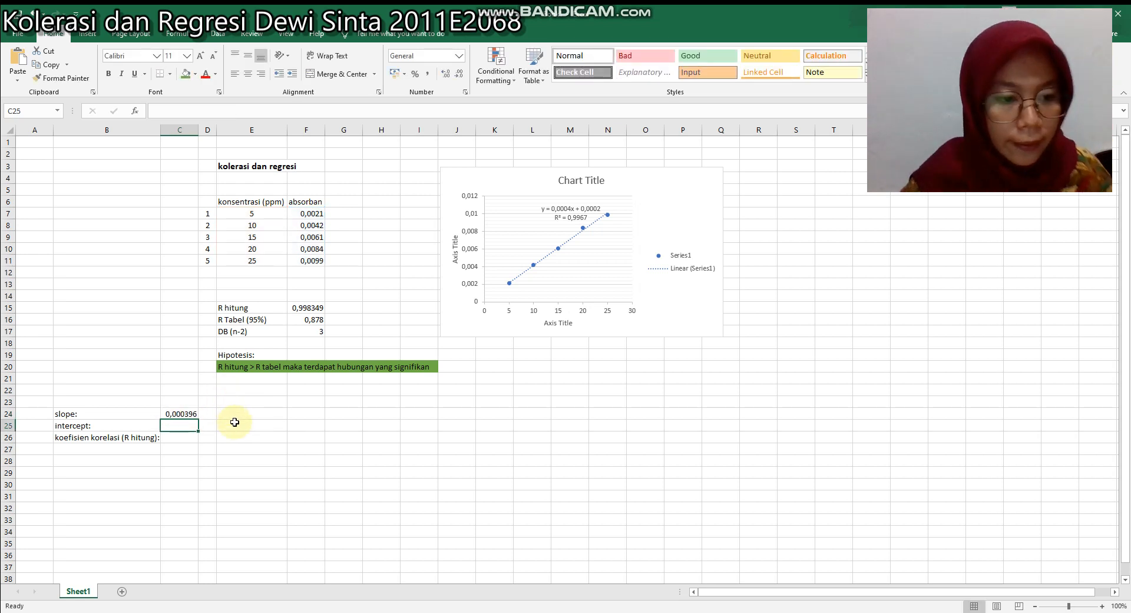
- Calculate the intercept in C25 with =INTERCEPT(F7:F11;E7:E11), using absorban as y and konsentrasi as x
{"action": "left_click", "coordinate": [174, 436]}
{"action": "left_click", "coordinate": [179, 426]}
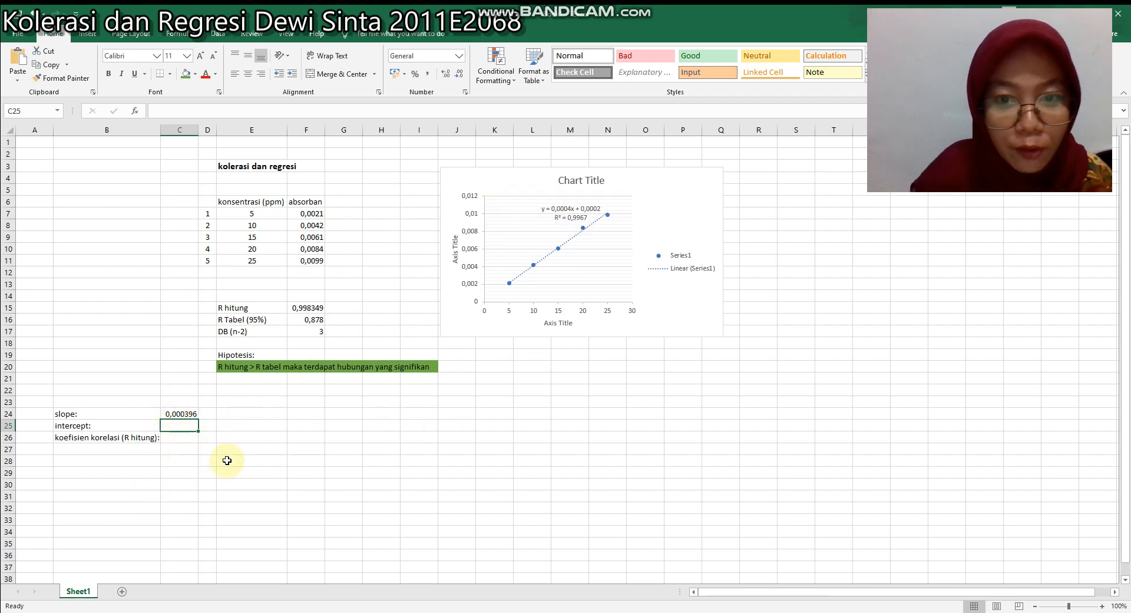
{"action": "left_click", "coordinate": [178, 436]}
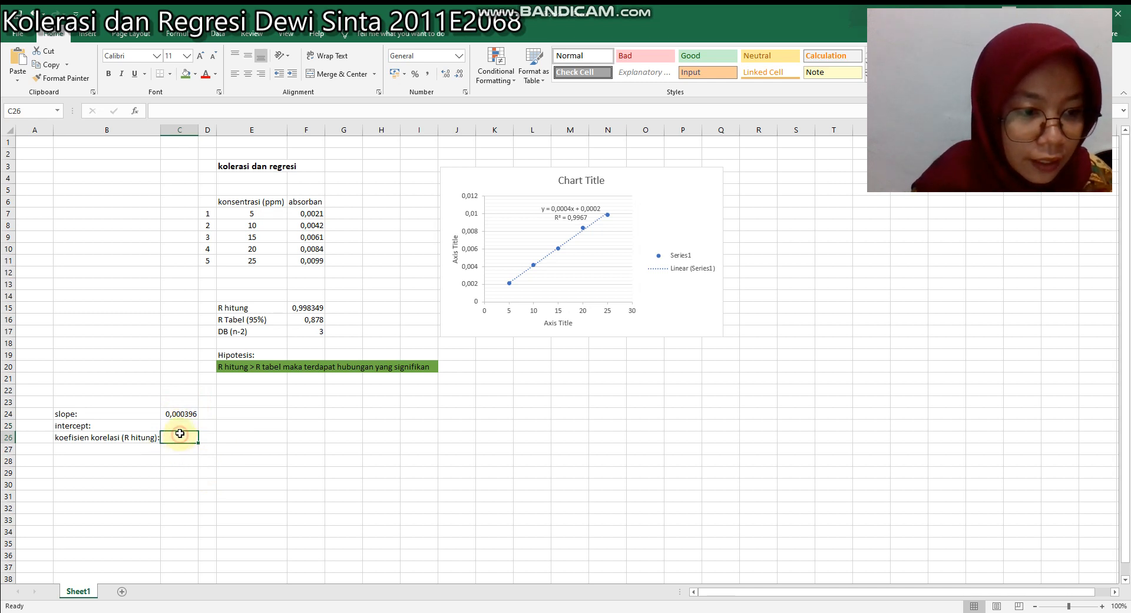
{"action": "left_click", "coordinate": [183, 425]}
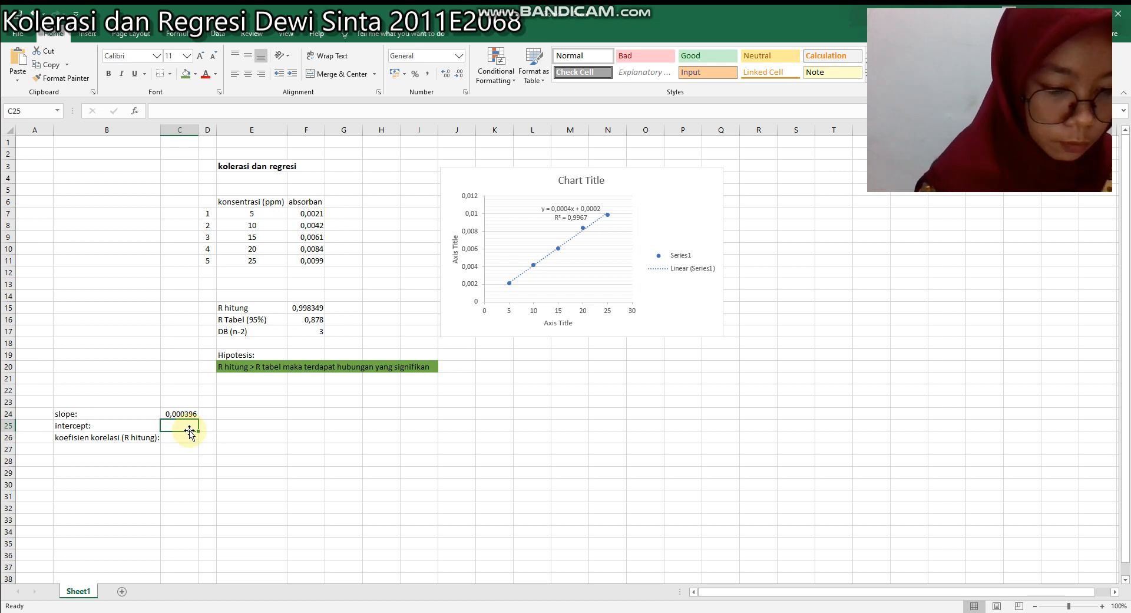
{"action": "type", "text": "=I"}
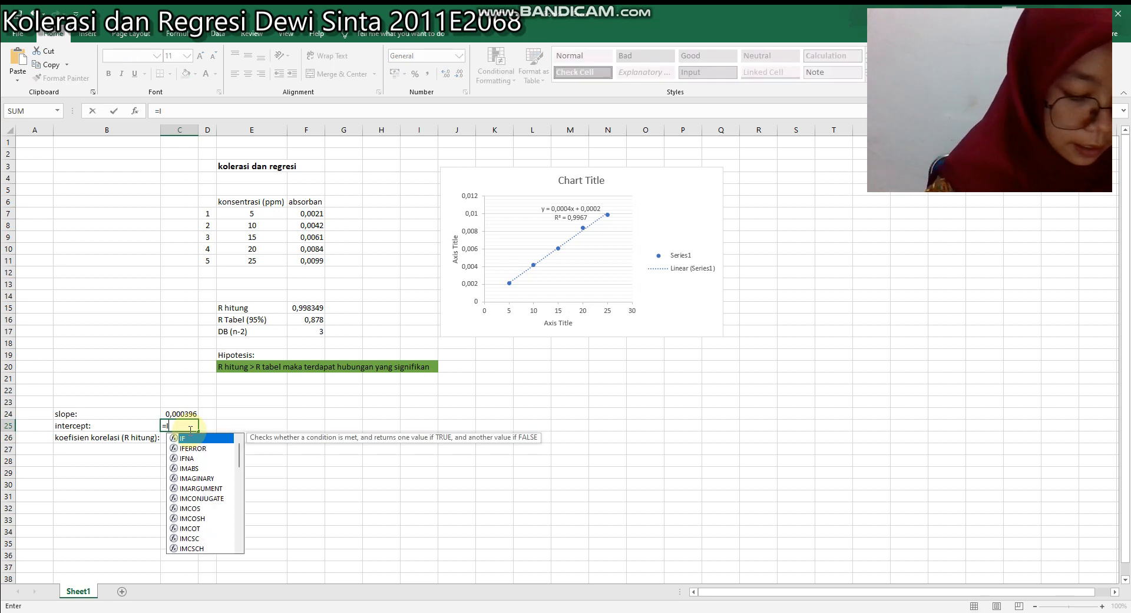
{"action": "type", "text": "NTER"}
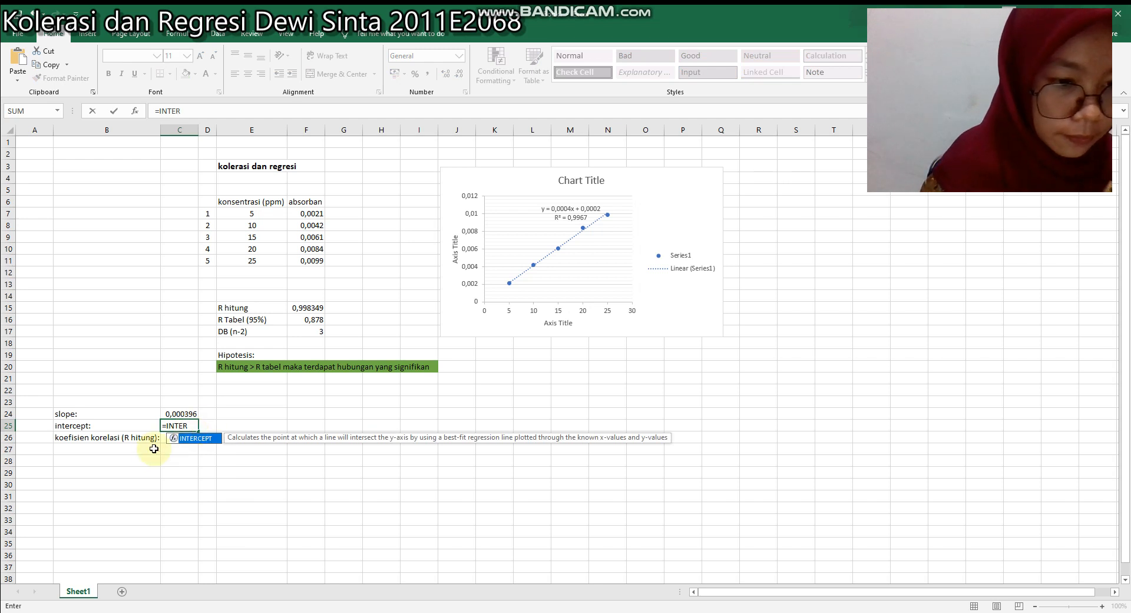
{"action": "double_click", "coordinate": [207, 439]}
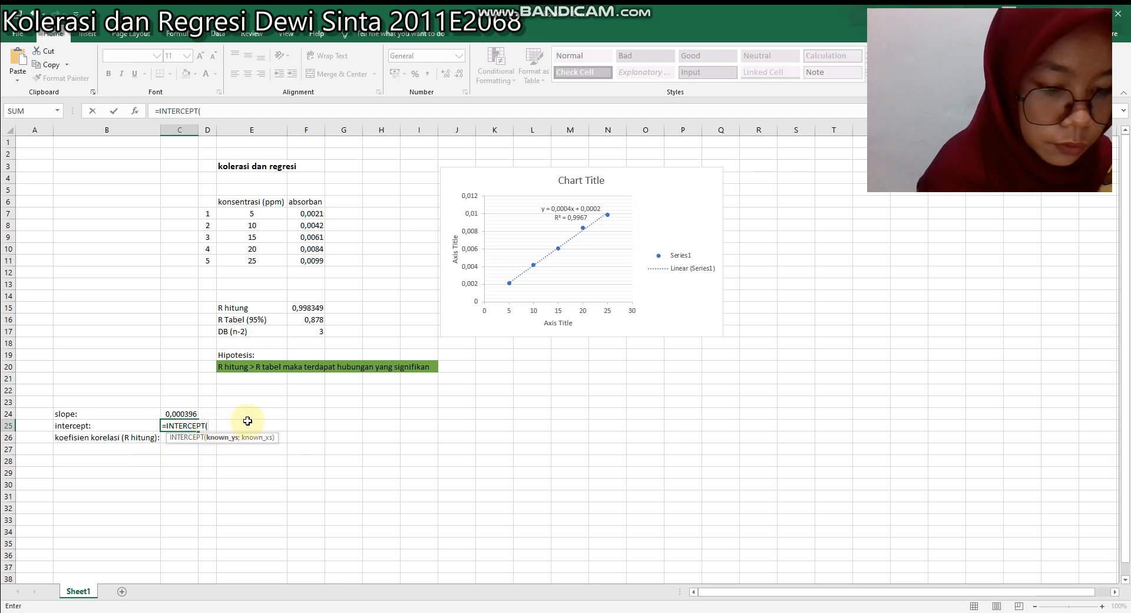
{"action": "left_click_drag", "start_coordinate": [312, 213], "coordinate": [320, 260]}
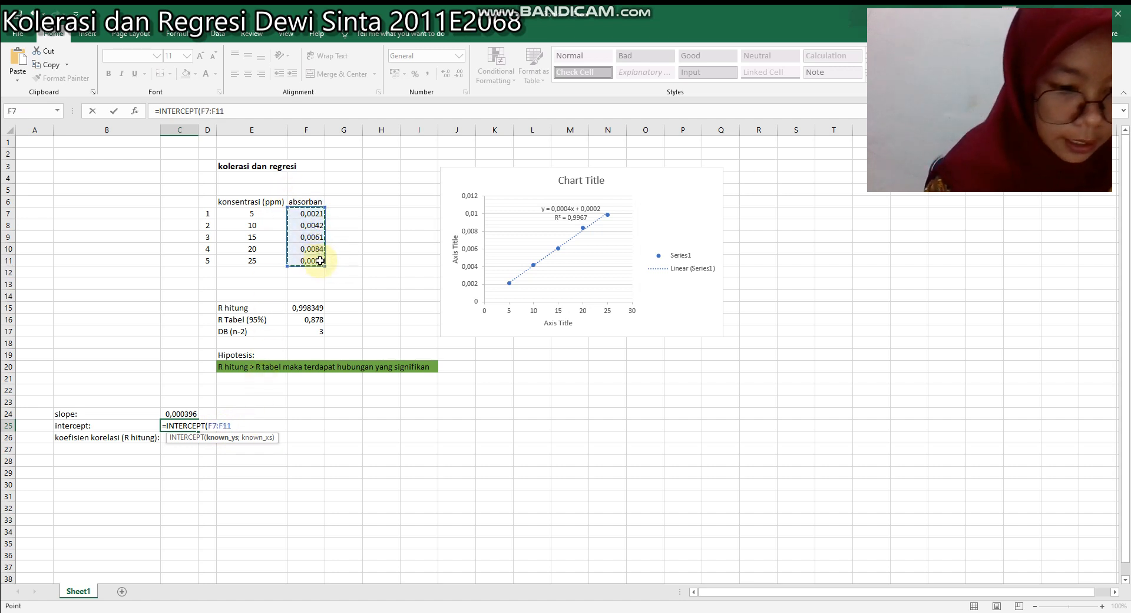
{"action": "type", "text": ";"}
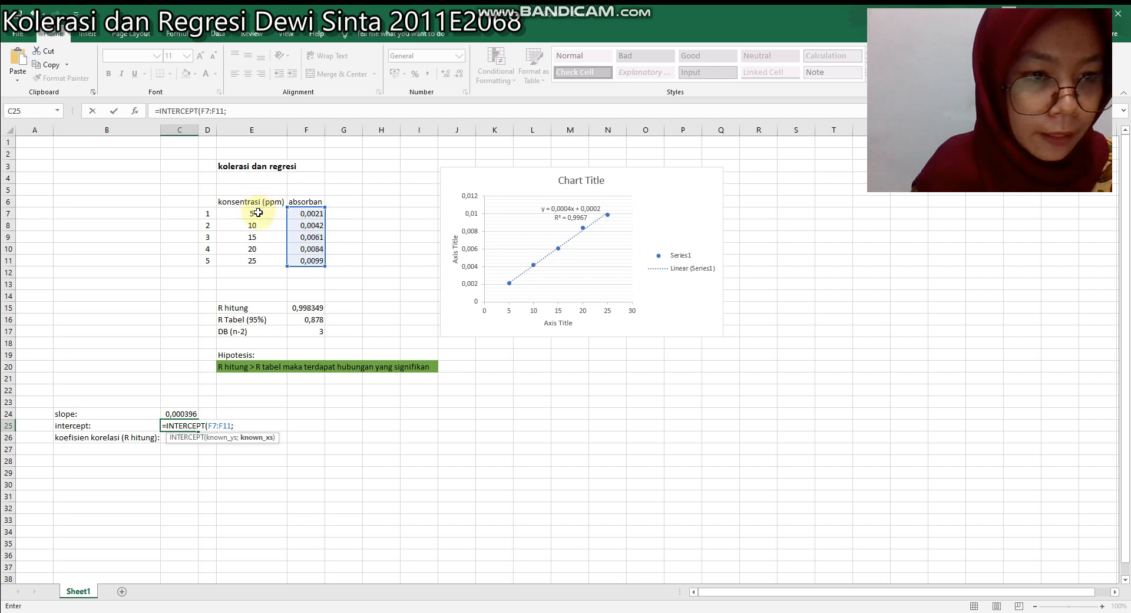
{"action": "left_click_drag", "start_coordinate": [258, 213], "coordinate": [259, 262]}
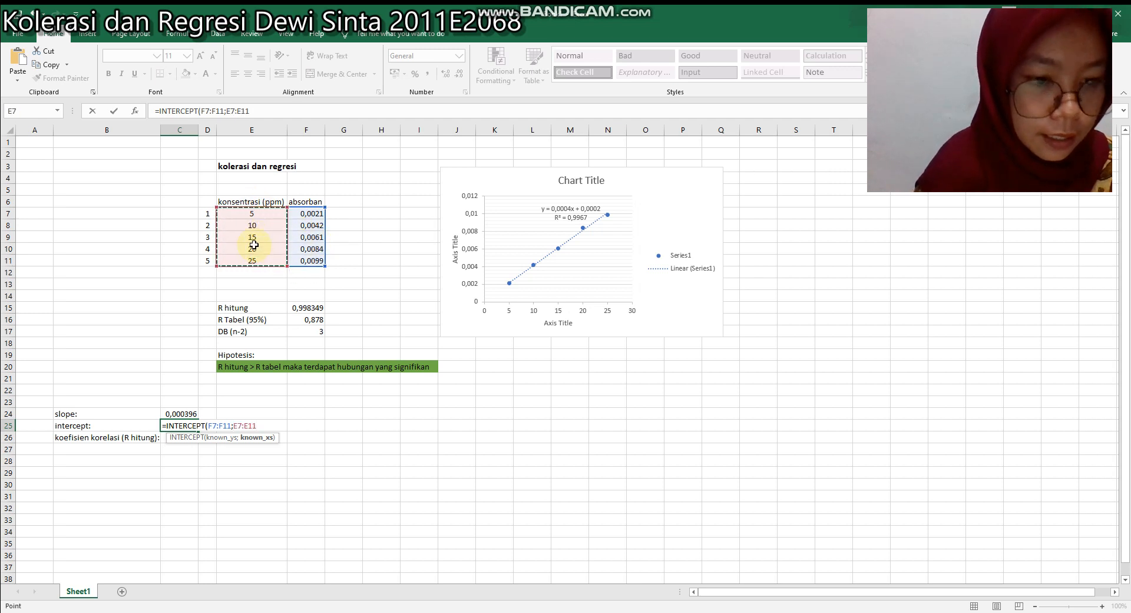
{"action": "type", "text": ")"}
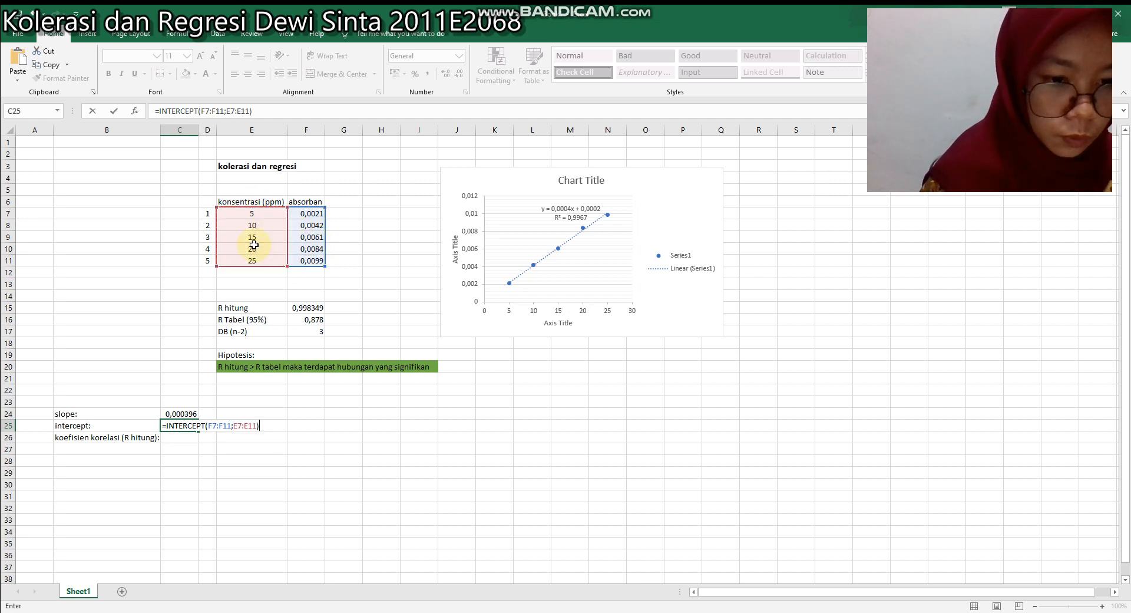
{"action": "key", "text": "Return"}
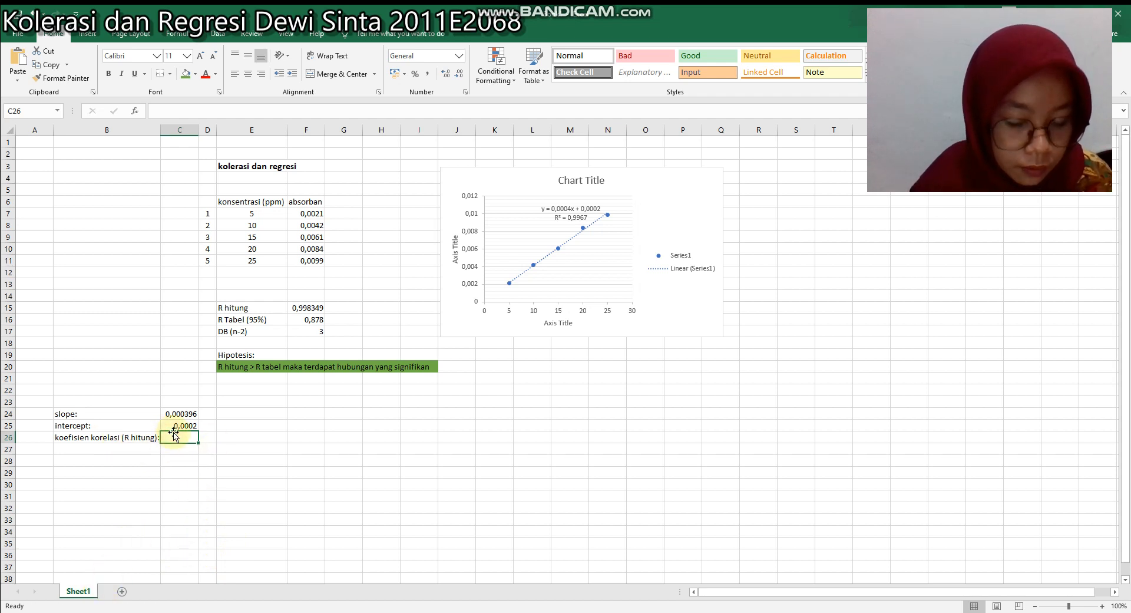
- Calculate the koefisien korelasi (R hitung) in C26 with =CORREL(F7:F11;E7:E11) from the absorban and konsentrasi data
{"action": "type", "text": "="}
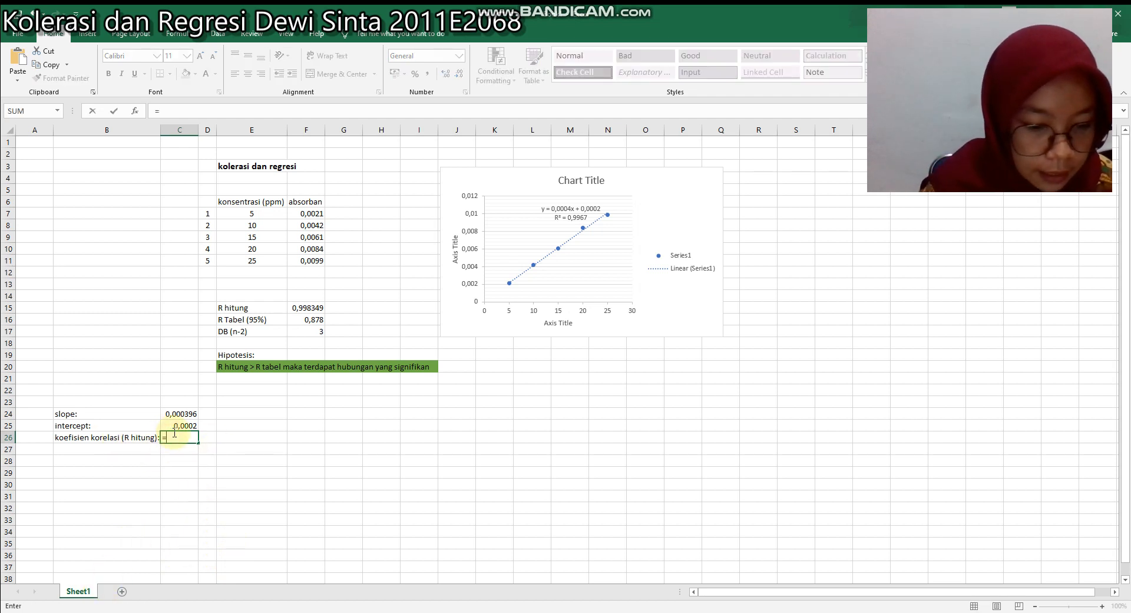
{"action": "type", "text": "C"}
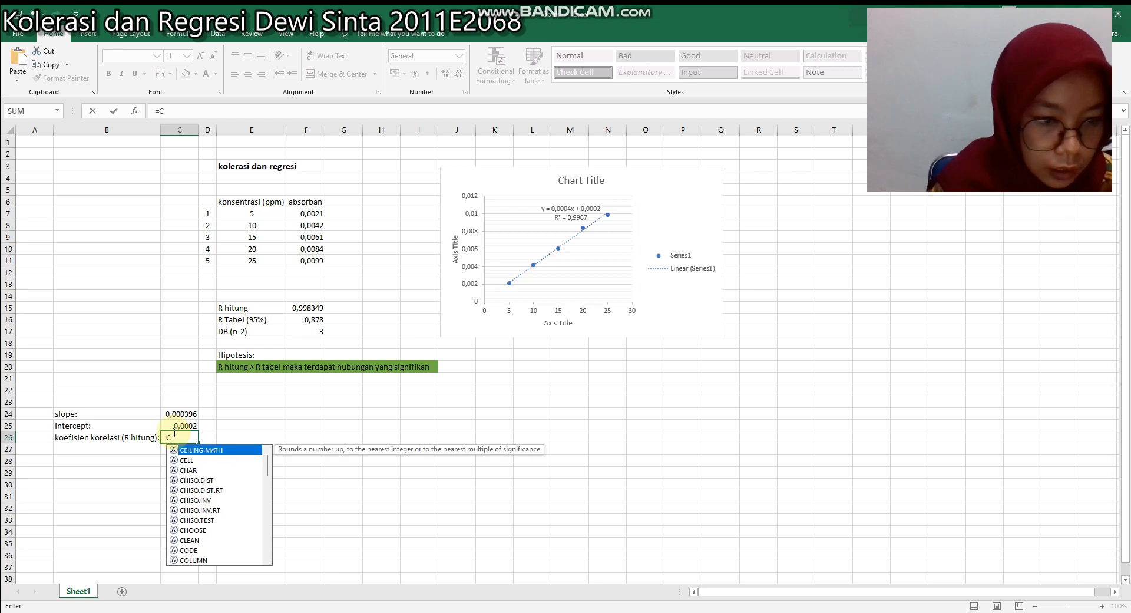
{"action": "type", "text": "OR"}
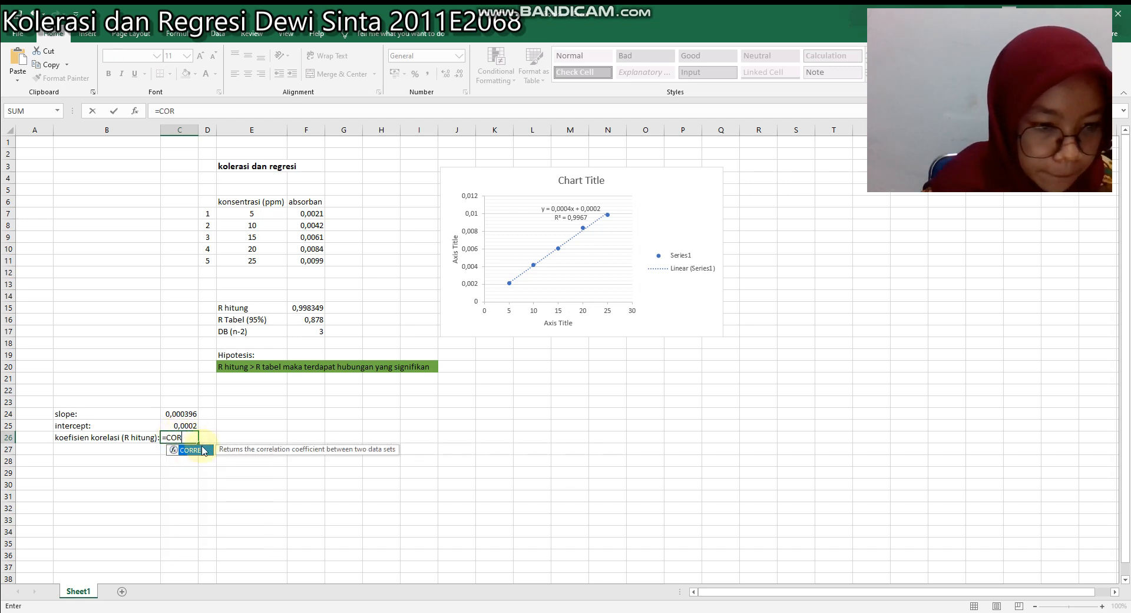
{"action": "double_click", "coordinate": [199, 450]}
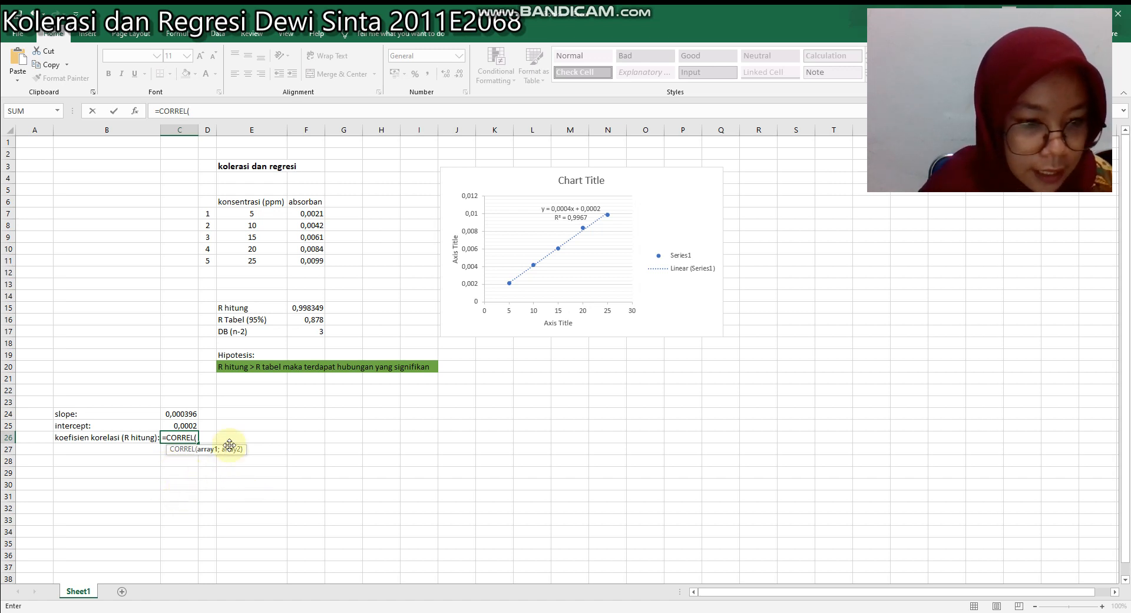
{"action": "left_click_drag", "start_coordinate": [311, 218], "coordinate": [321, 257]}
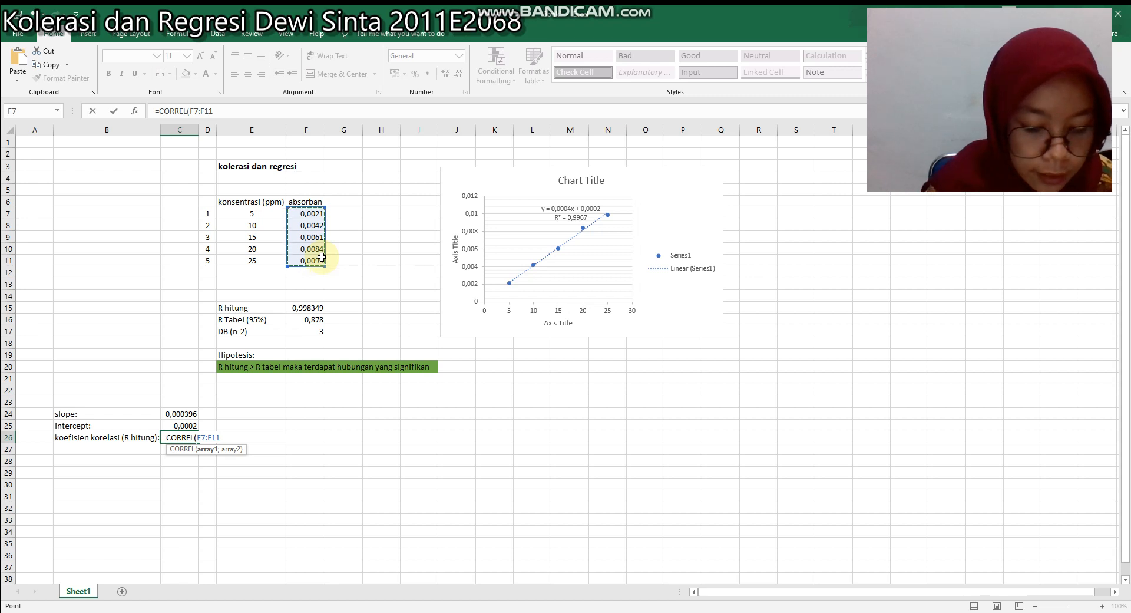
{"action": "type", "text": ";"}
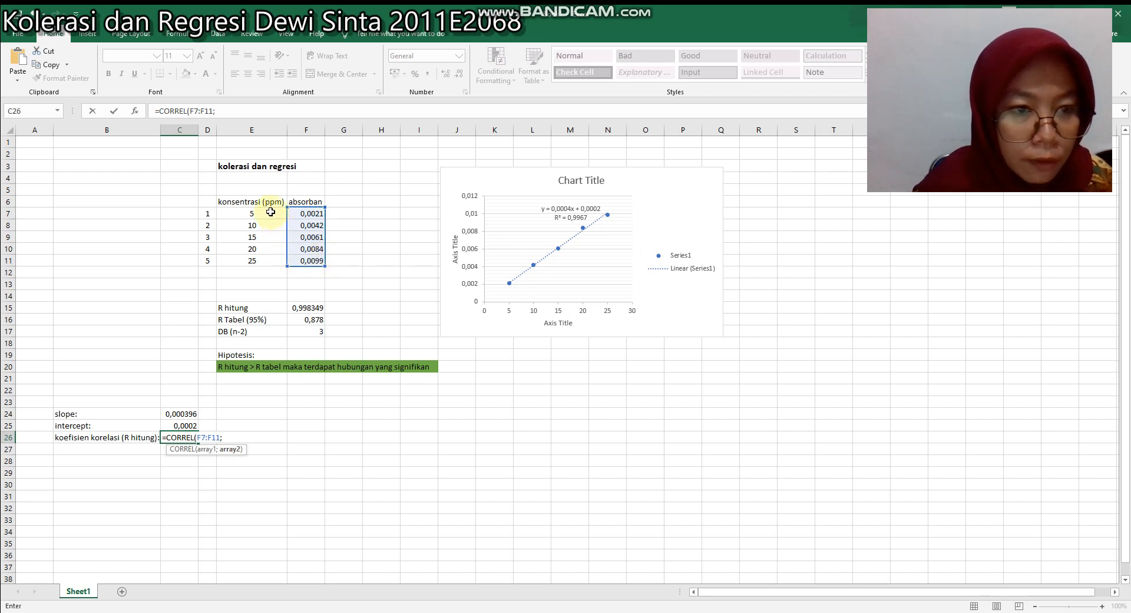
{"action": "left_click_drag", "start_coordinate": [271, 214], "coordinate": [268, 259]}
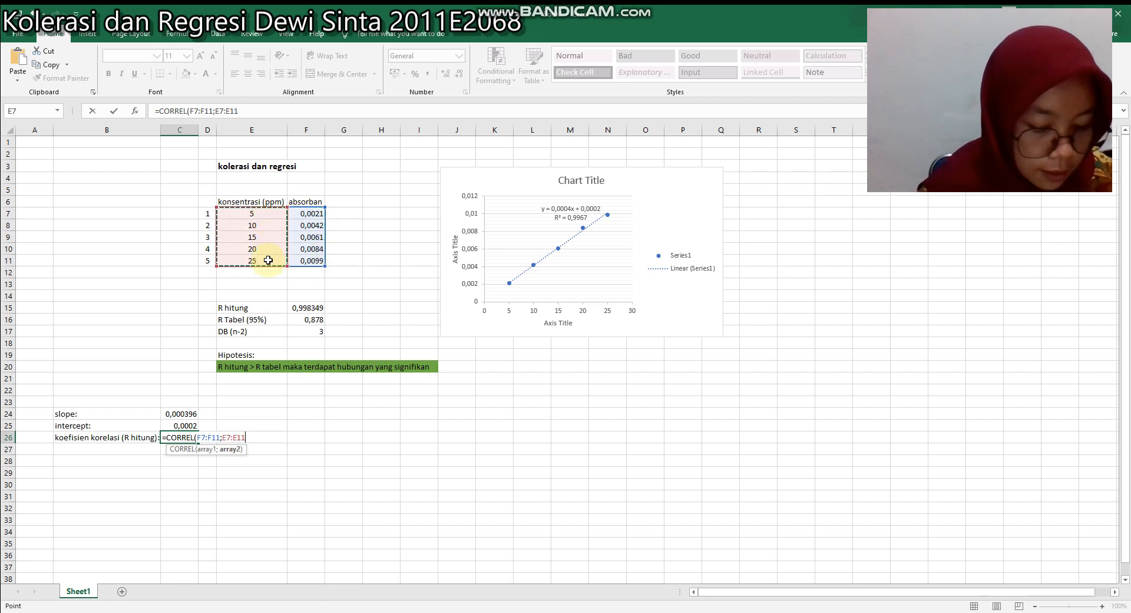
{"action": "type", "text": ")"}
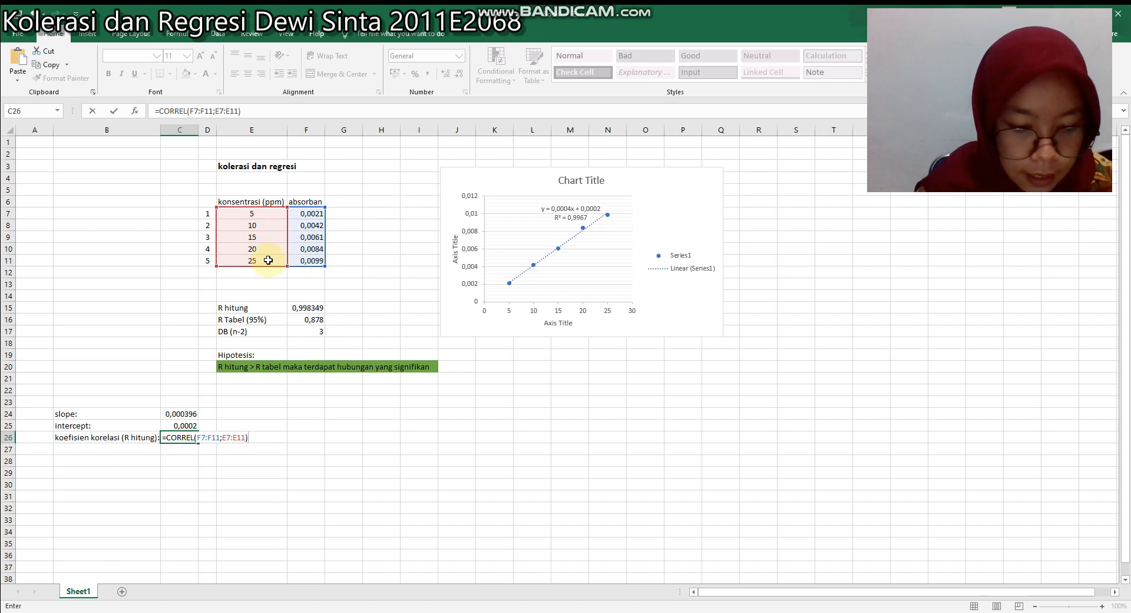
{"action": "key", "text": "Return"}
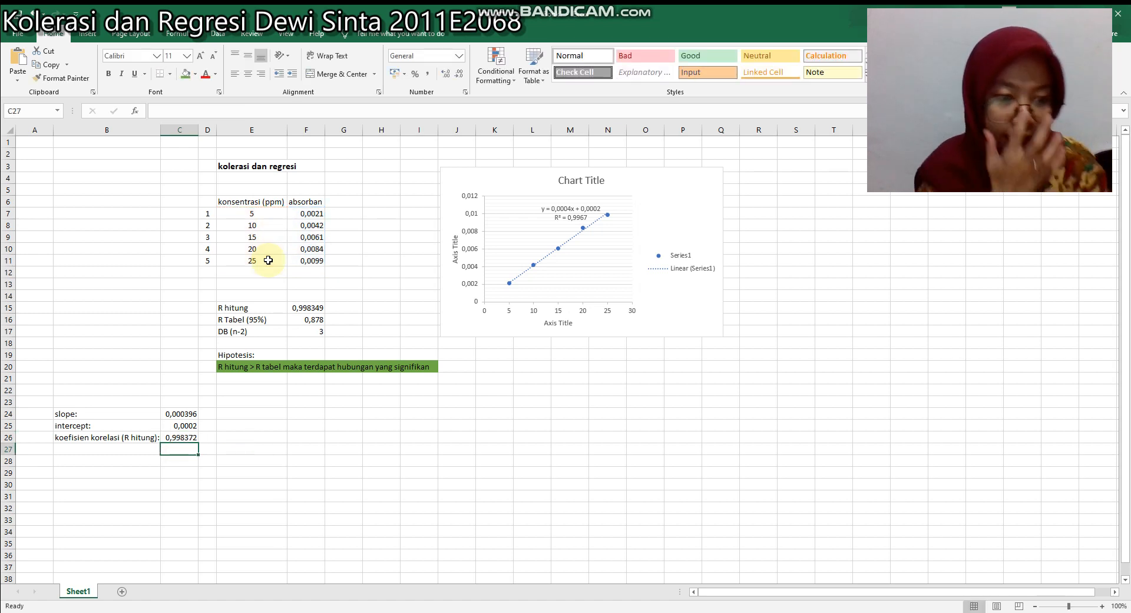